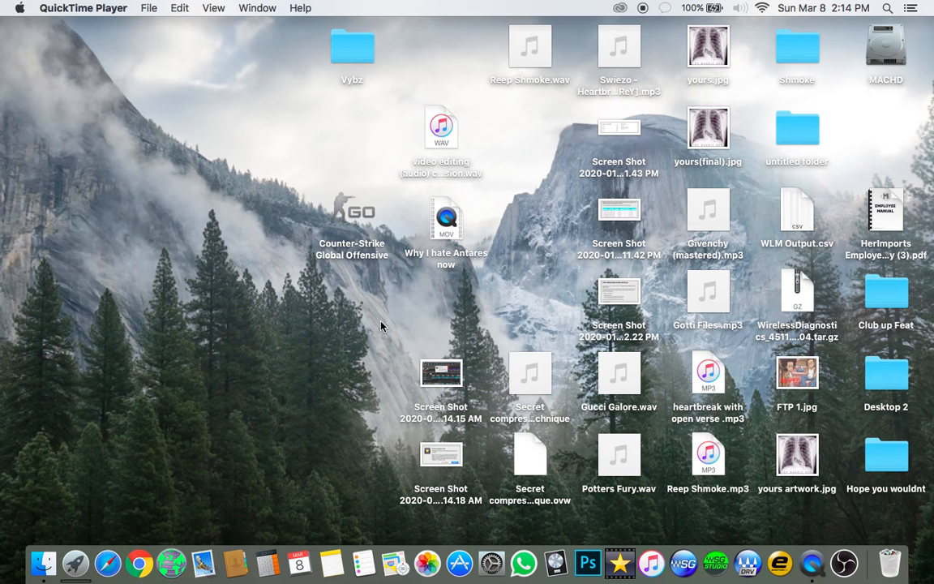
Switch to Logic Pro X from the desktop
{"action": "left_click", "coordinate": [552, 565]}
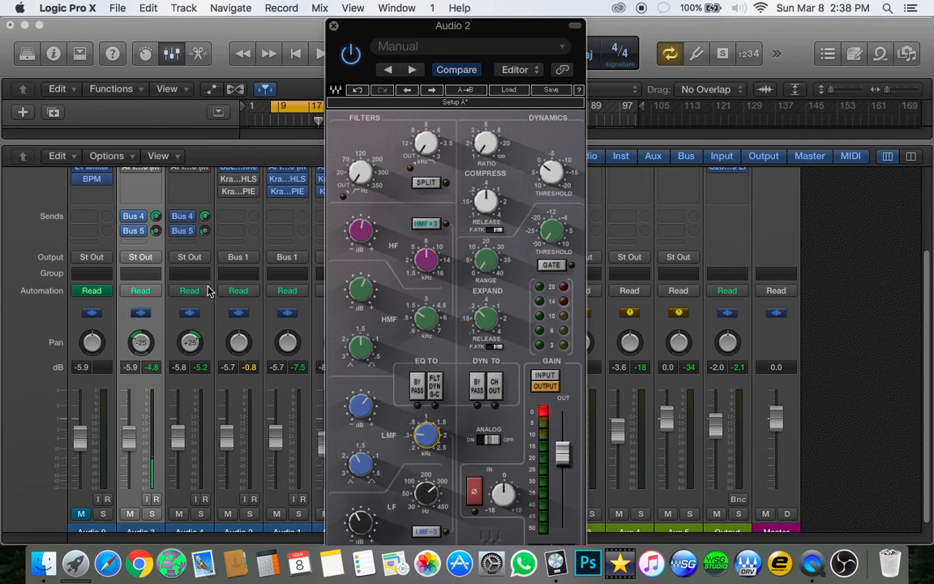
Close the Audio 2 channel-strip plug-in window and re-enable the Channel EQ and API plug-ins on Audio 3 and Audio 4
{"action": "left_click", "coordinate": [334, 27]}
{"action": "scroll", "coordinate": [240, 249], "scroll_direction": "down", "scroll_amount": 1}
{"action": "scroll", "coordinate": [240, 249], "scroll_direction": "up", "scroll_amount": 5}
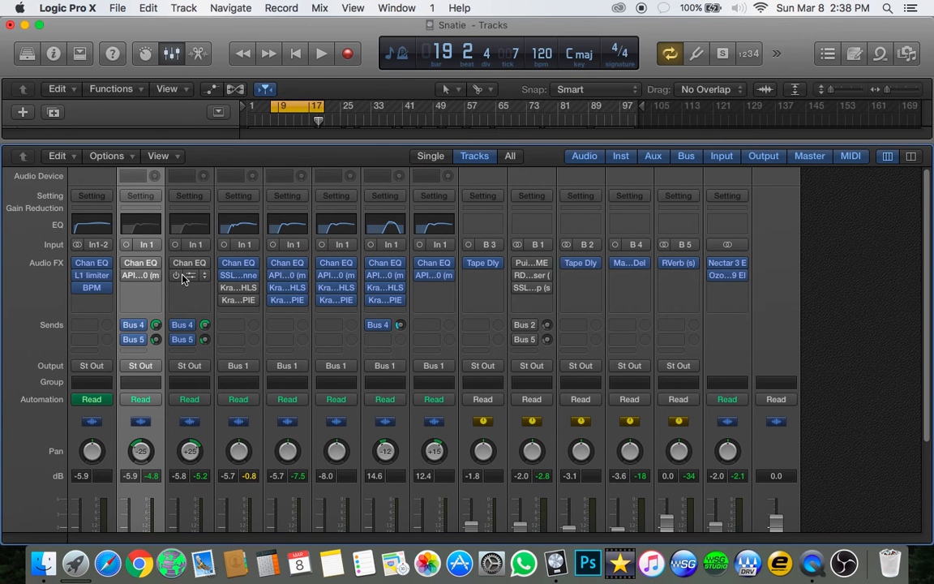
{"action": "left_click", "coordinate": [127, 275]}
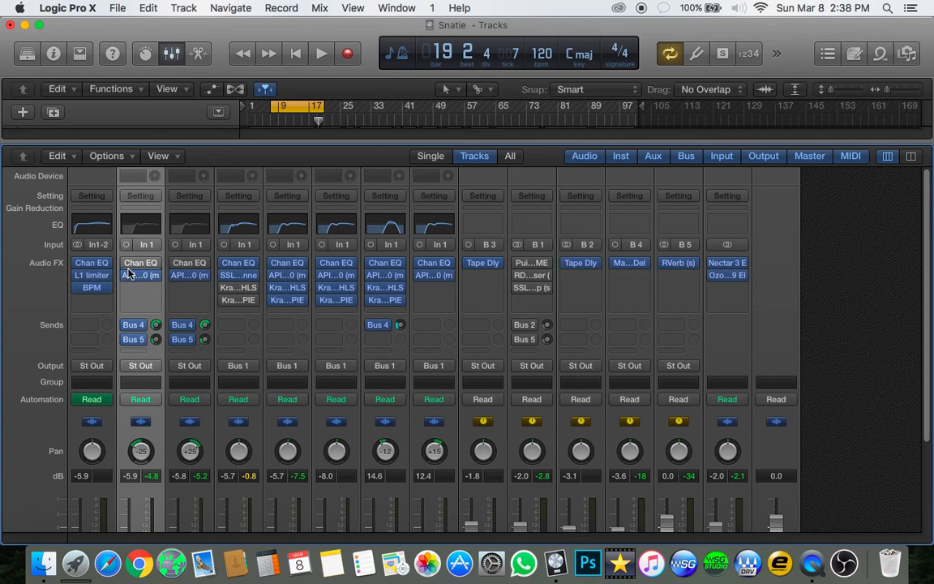
{"action": "left_click", "coordinate": [174, 265]}
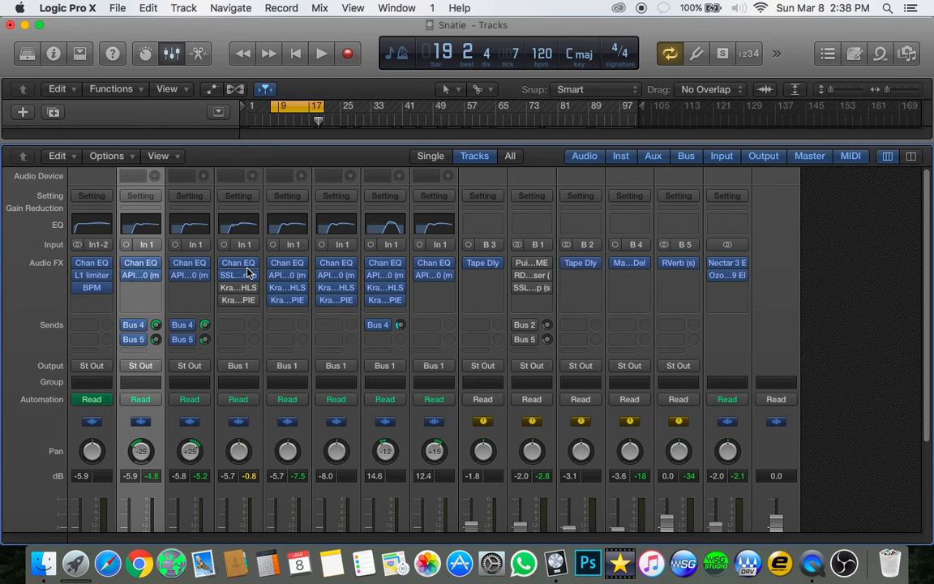
Play the looped section and replace the SSL channel plug-in on Audio 2 with the API plug-in used on the neighbouring tracks
{"action": "key", "text": "space"}
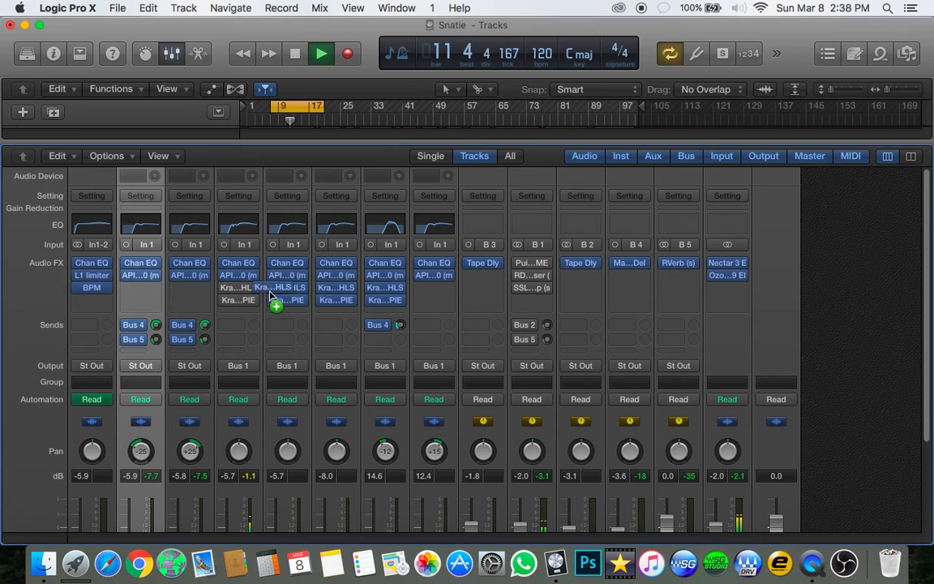
{"action": "key", "text": "space"}
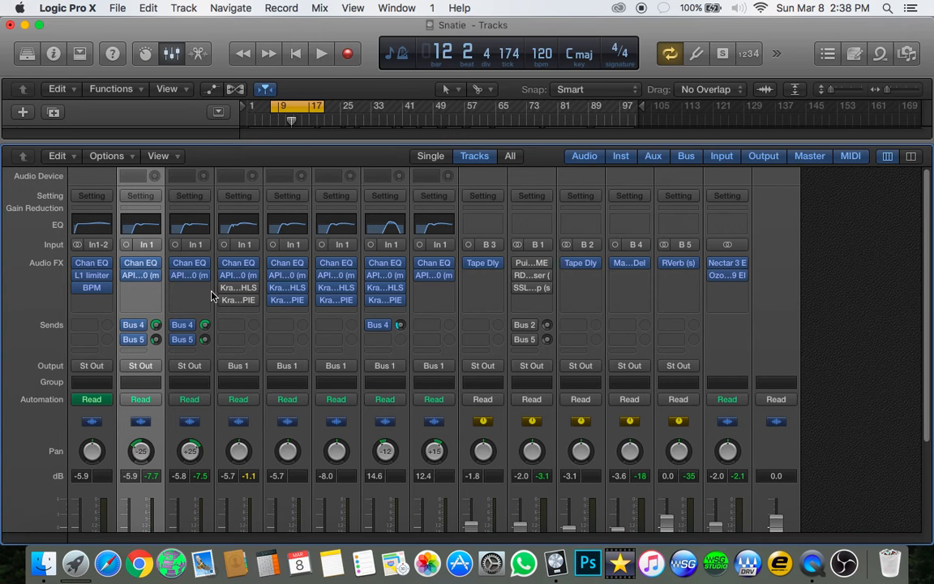
Replace the Kramer HLS plug-in on Audio 2 with the Waves SSLComp (m) plug-in
{"action": "left_click", "coordinate": [254, 290]}
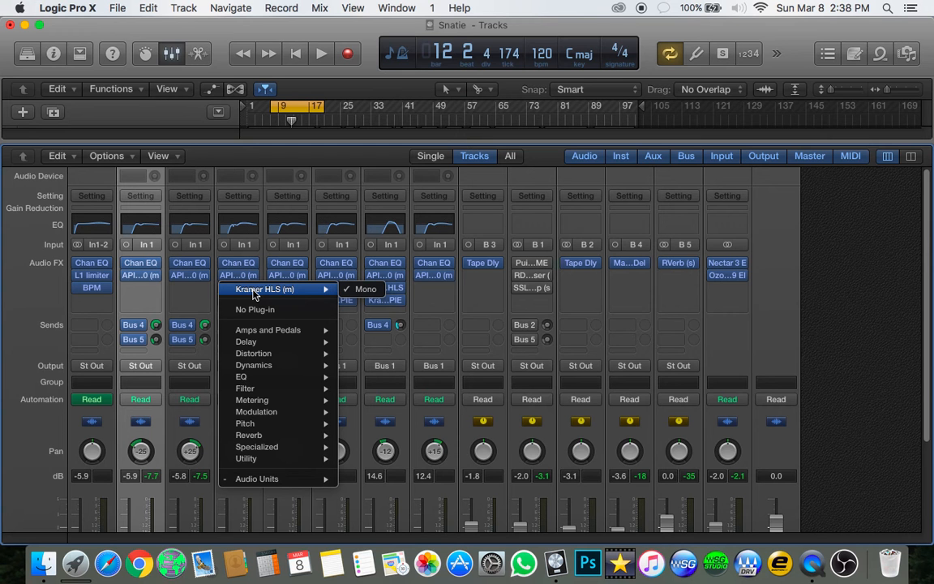
{"action": "mouse_move", "coordinate": [303, 460]}
{"action": "mouse_move", "coordinate": [308, 478]}
{"action": "mouse_move", "coordinate": [373, 514]}
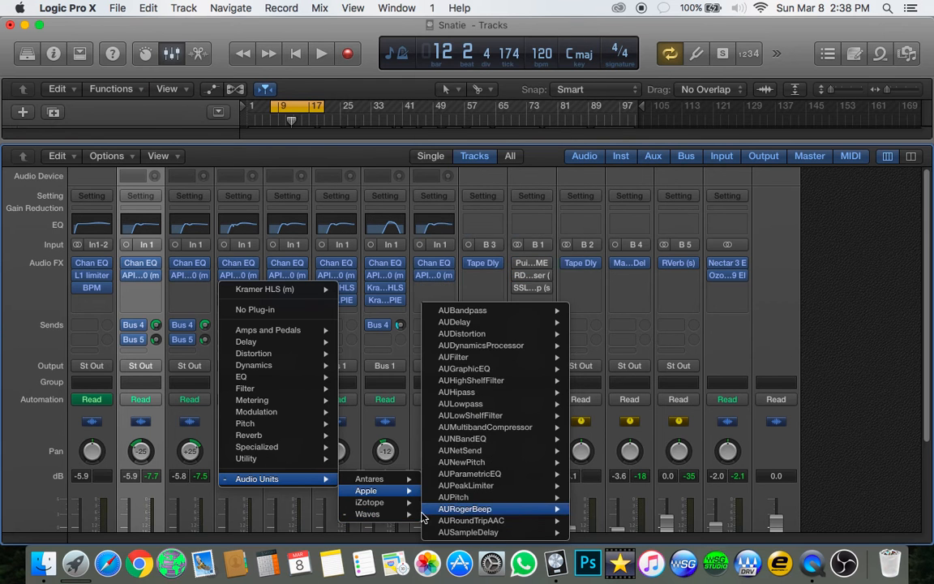
{"action": "mouse_move", "coordinate": [410, 508]}
{"action": "mouse_move", "coordinate": [482, 413]}
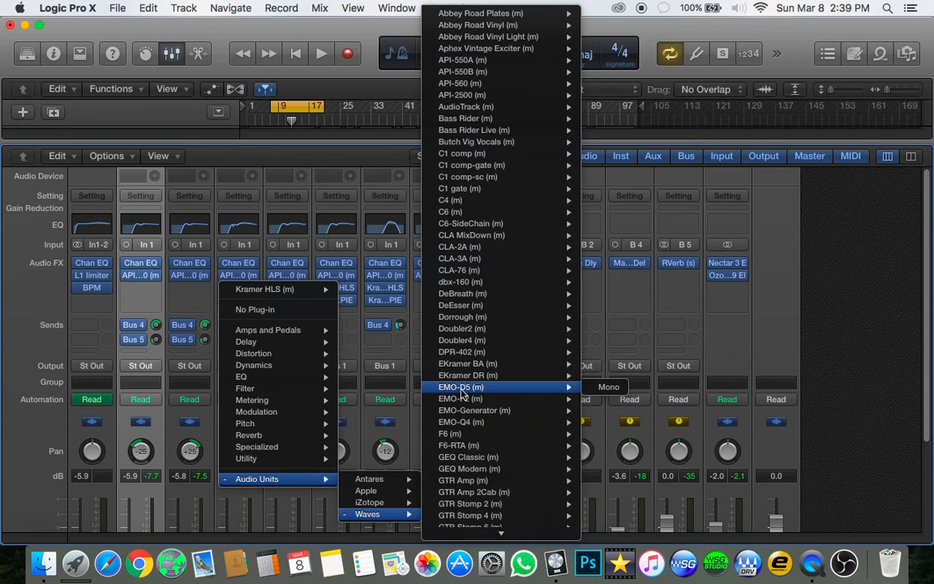
{"action": "mouse_move", "coordinate": [516, 355]}
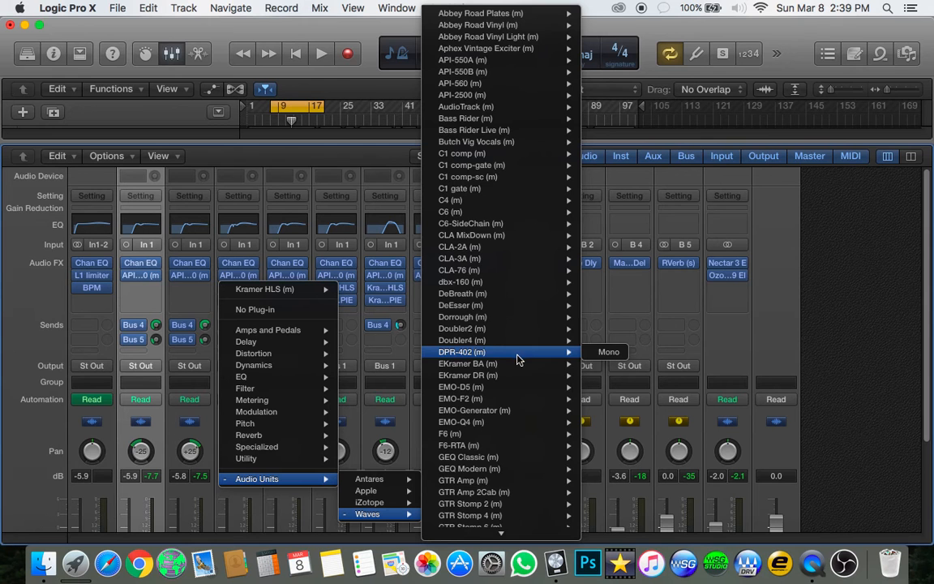
{"action": "scroll", "coordinate": [519, 365], "scroll_direction": "down", "scroll_amount": 5}
{"action": "scroll", "coordinate": [518, 366], "scroll_direction": "down", "scroll_amount": 3}
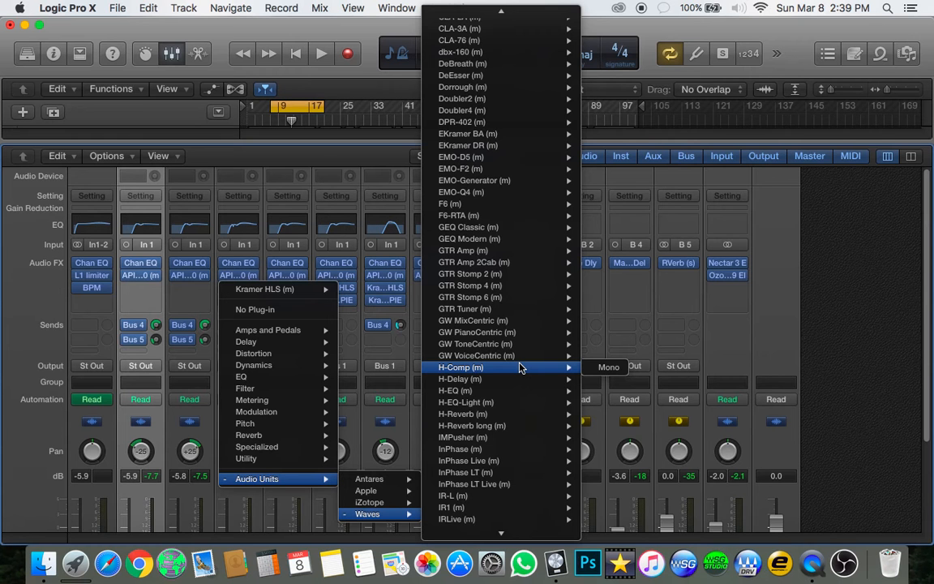
{"action": "scroll", "coordinate": [519, 368], "scroll_direction": "down", "scroll_amount": 10}
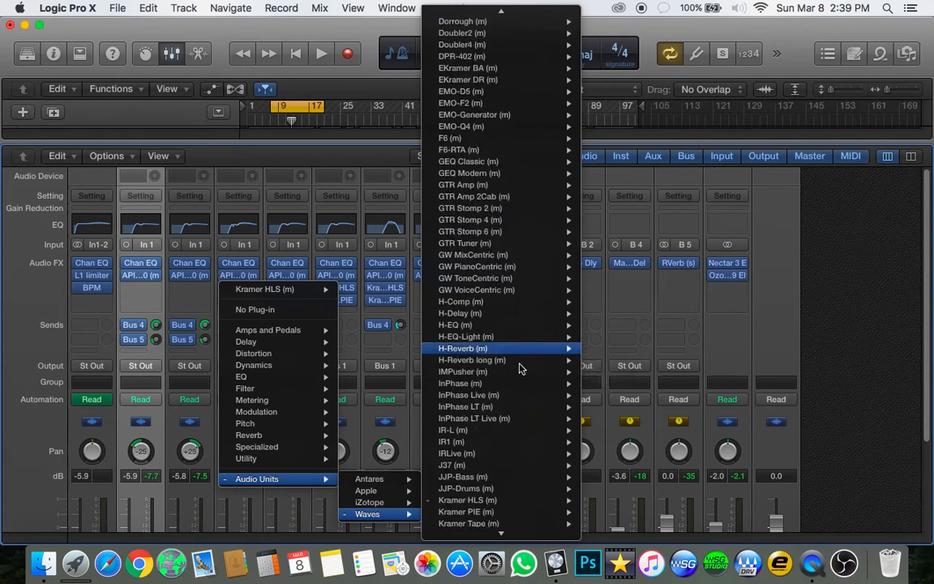
{"action": "scroll", "coordinate": [519, 369], "scroll_direction": "down", "scroll_amount": 8}
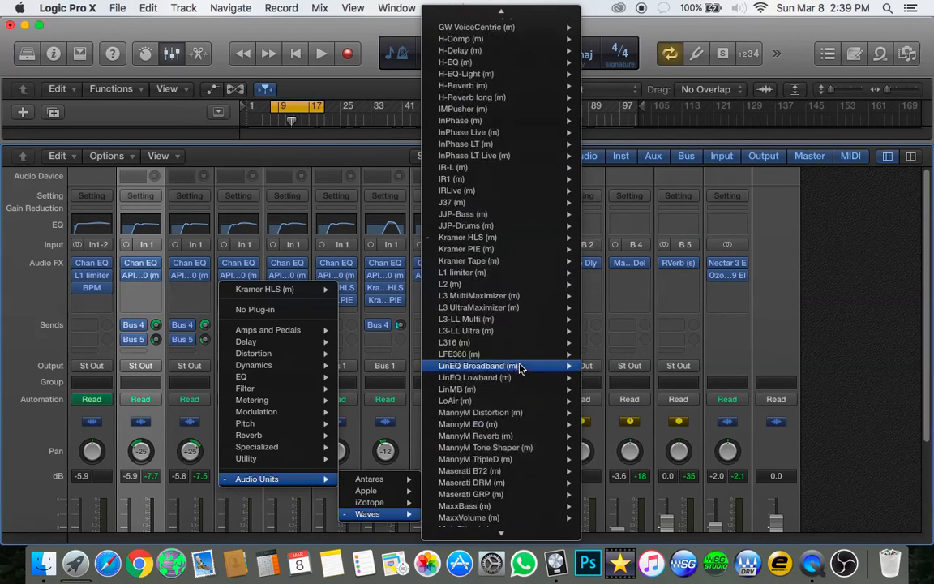
{"action": "scroll", "coordinate": [520, 369], "scroll_direction": "down", "scroll_amount": 14}
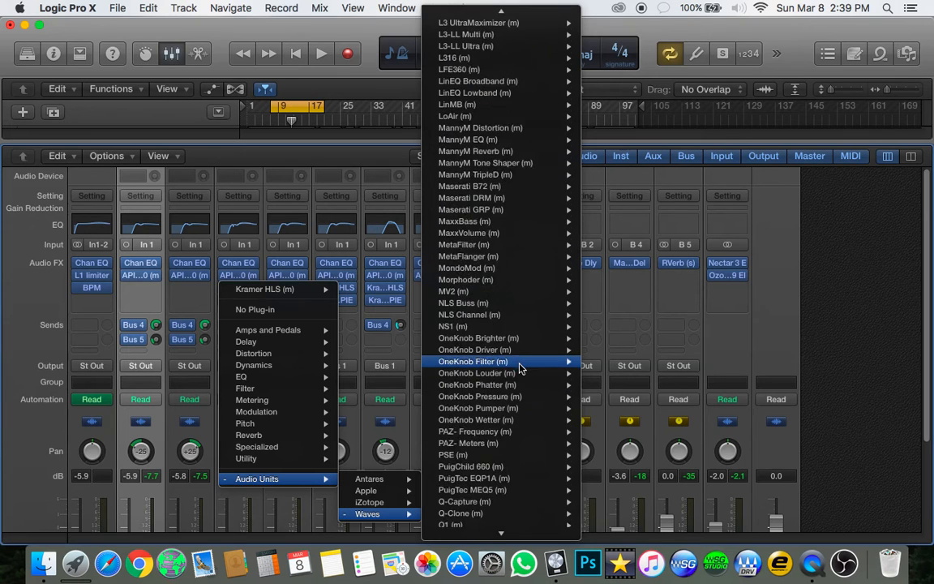
{"action": "scroll", "coordinate": [520, 368], "scroll_direction": "down", "scroll_amount": 12}
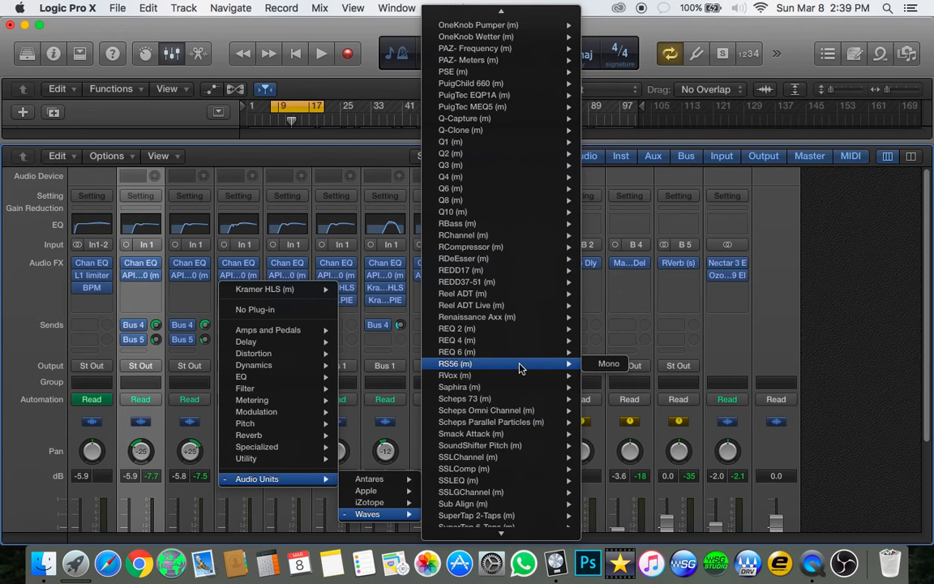
{"action": "left_click", "coordinate": [510, 469]}
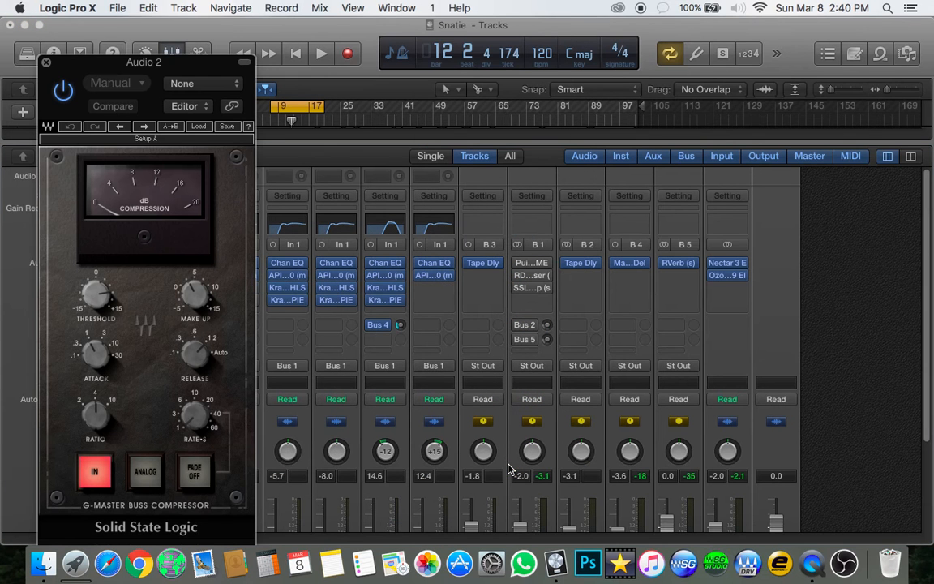
Set the SSLComp ratio to 2:1 while playing the looped section, and stop playback
{"action": "key", "text": "space"}
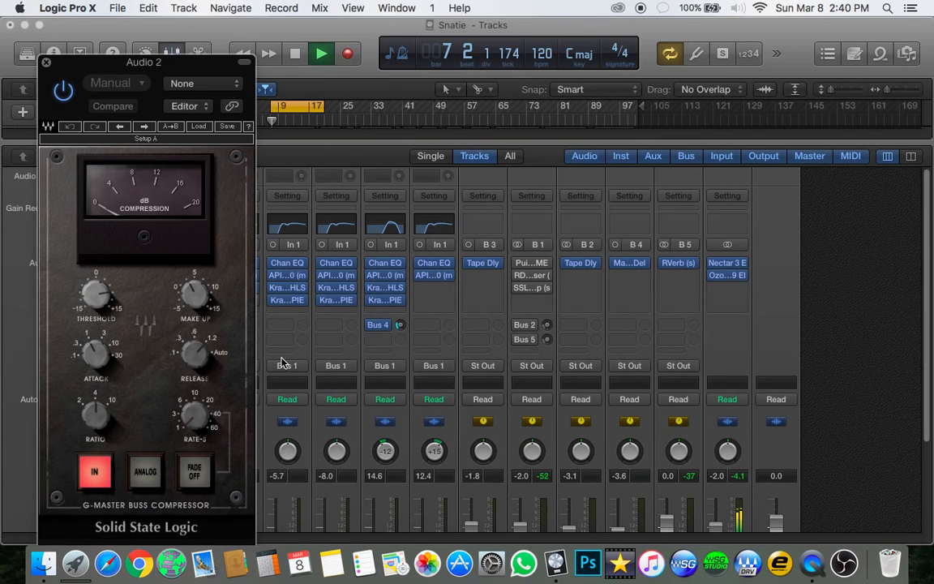
{"action": "left_click_drag", "start_coordinate": [95, 412], "coordinate": [95, 426]}
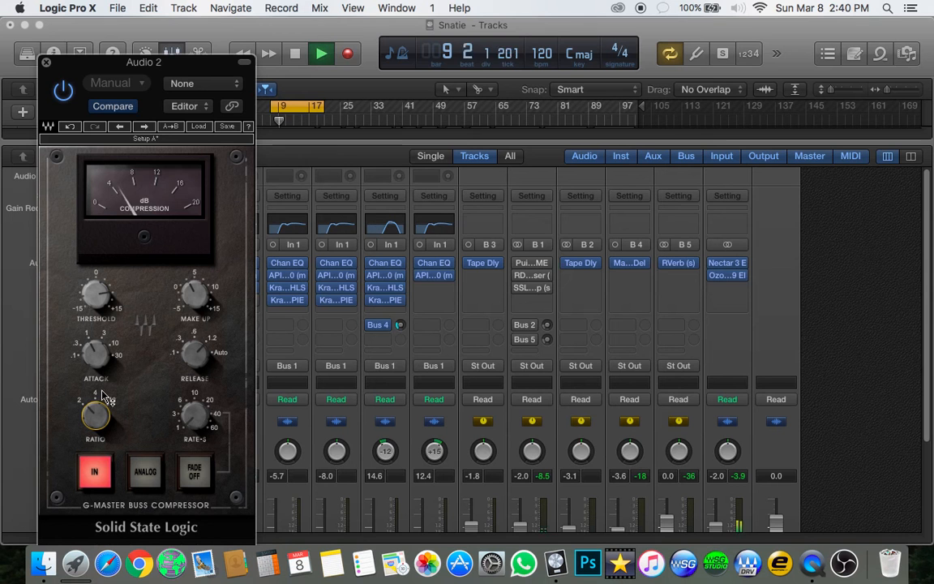
{"action": "mouse_move", "coordinate": [104, 411]}
{"action": "key", "text": "space"}
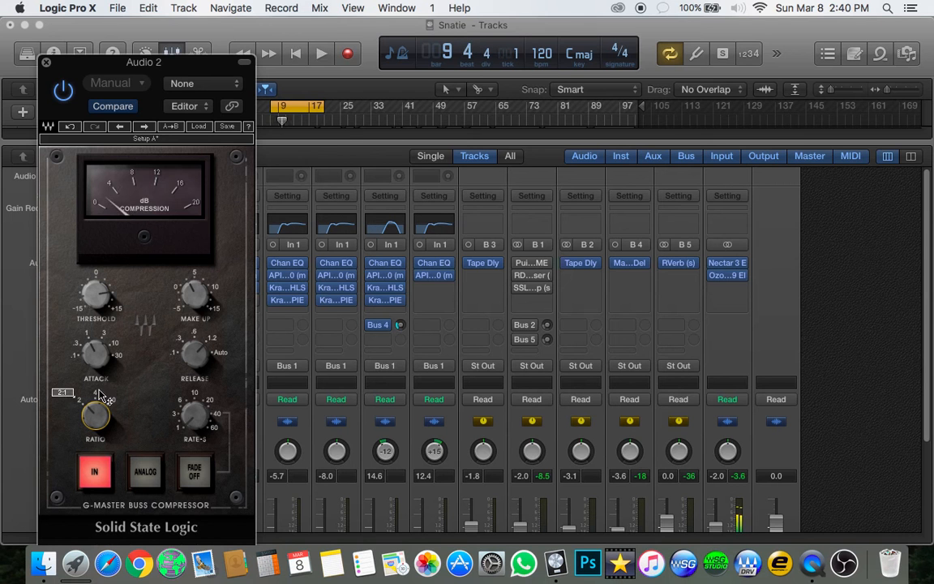
{"action": "mouse_move", "coordinate": [116, 368]}
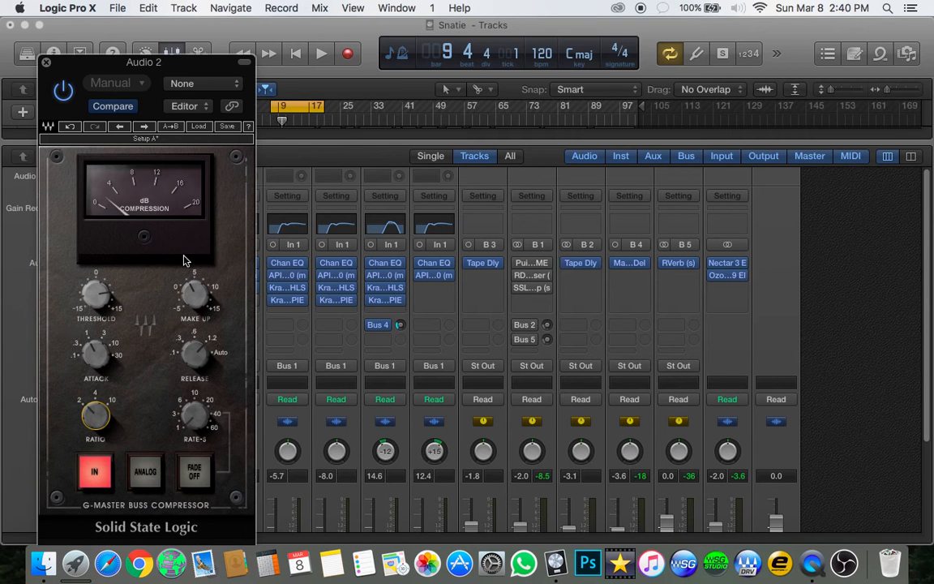
Move the SSLComp window clear of the Audio 2 strip, add the built-in Compressor to Audio 2 and close its window
{"action": "left_click_drag", "start_coordinate": [199, 66], "coordinate": [670, 30]}
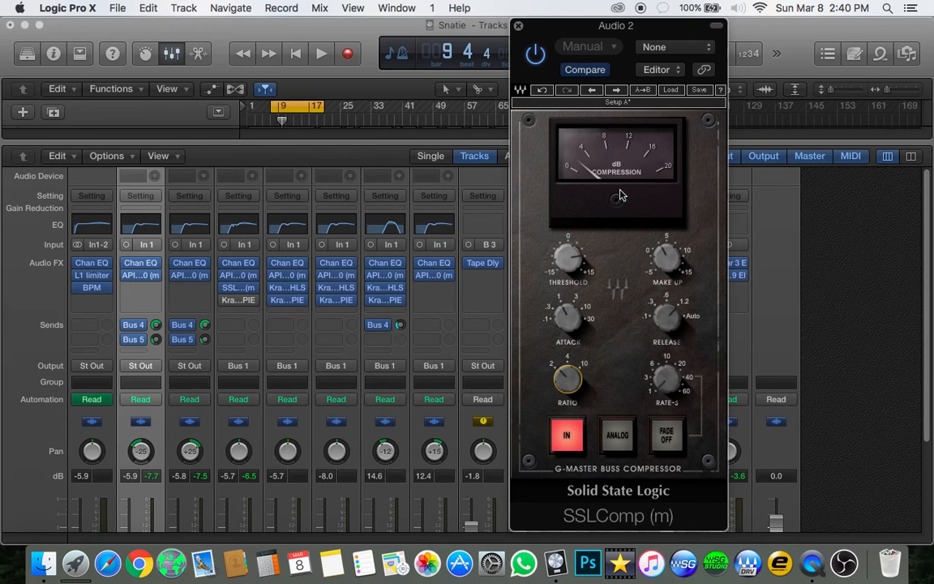
{"action": "left_click", "coordinate": [252, 206]}
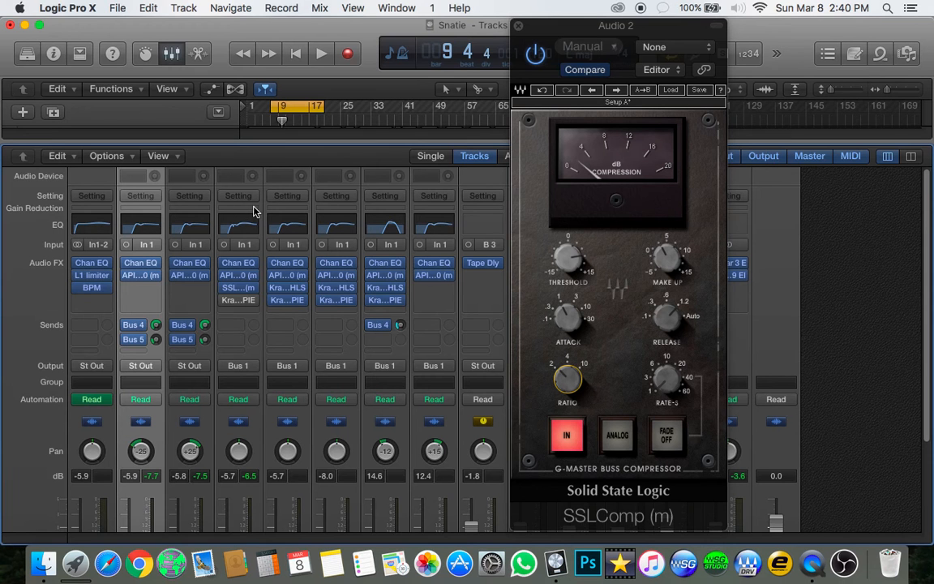
{"action": "left_click", "coordinate": [253, 308]}
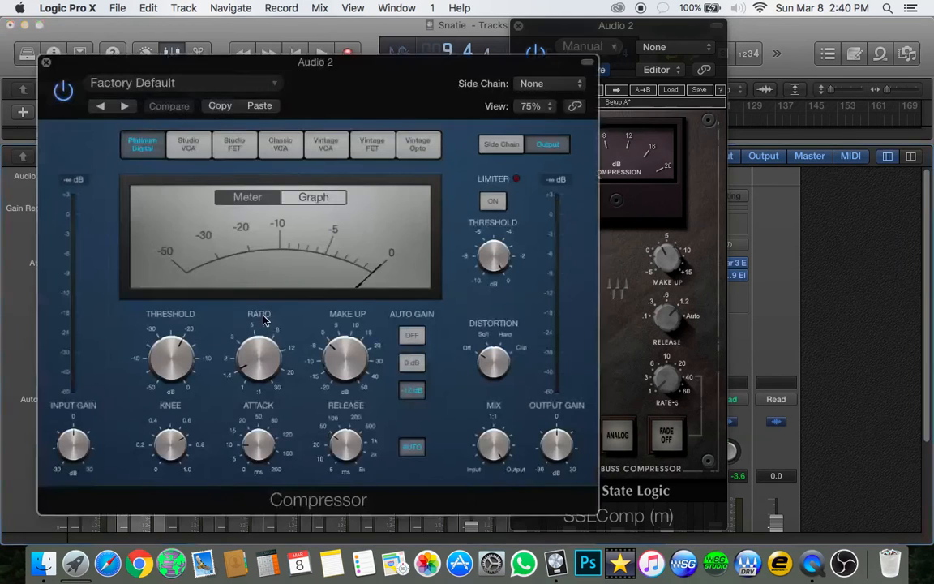
{"action": "left_click", "coordinate": [47, 63]}
{"action": "key", "text": "super+w"}
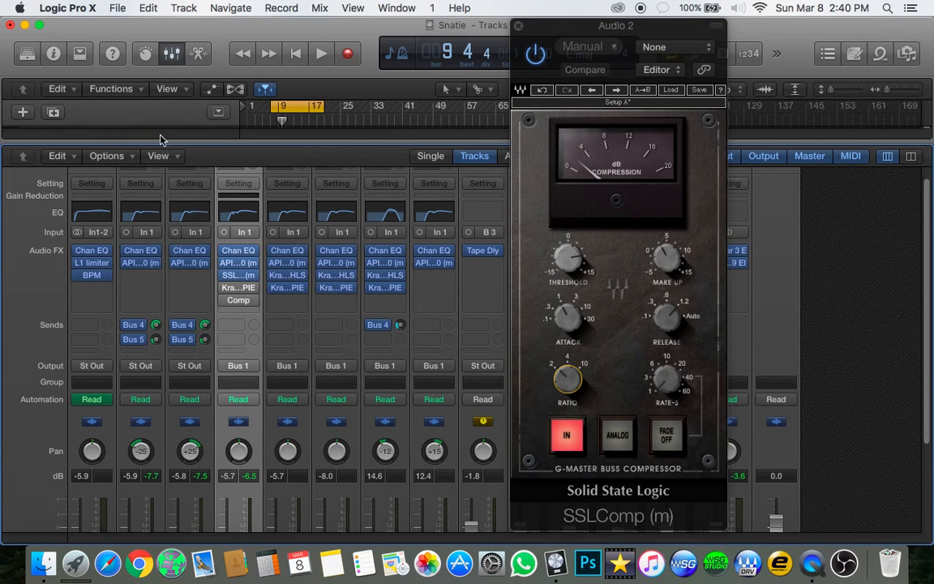
Hide the mixer and play short passages of the loop to hear the SSLComp compression at the 2:1 ratio
{"action": "left_click", "coordinate": [170, 53]}
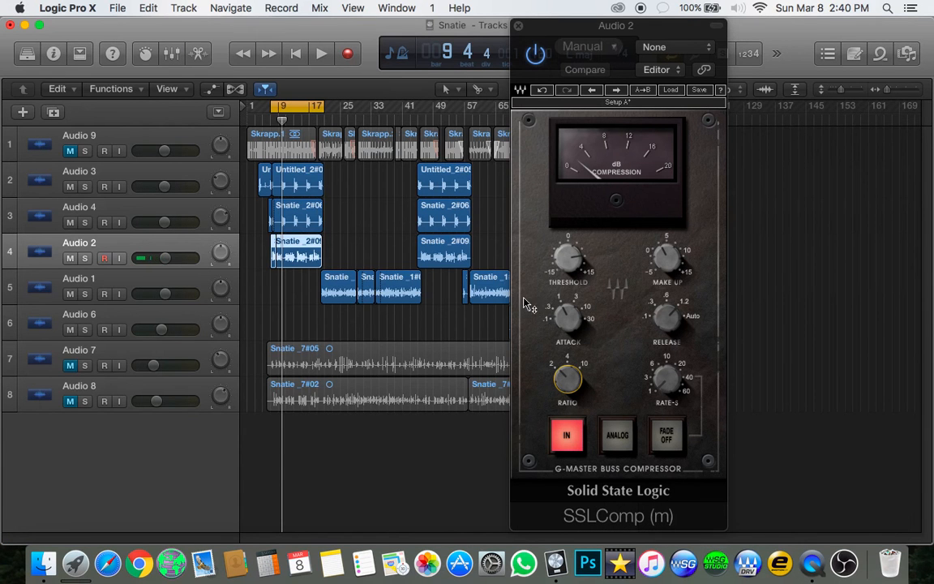
{"action": "key", "text": "space"}
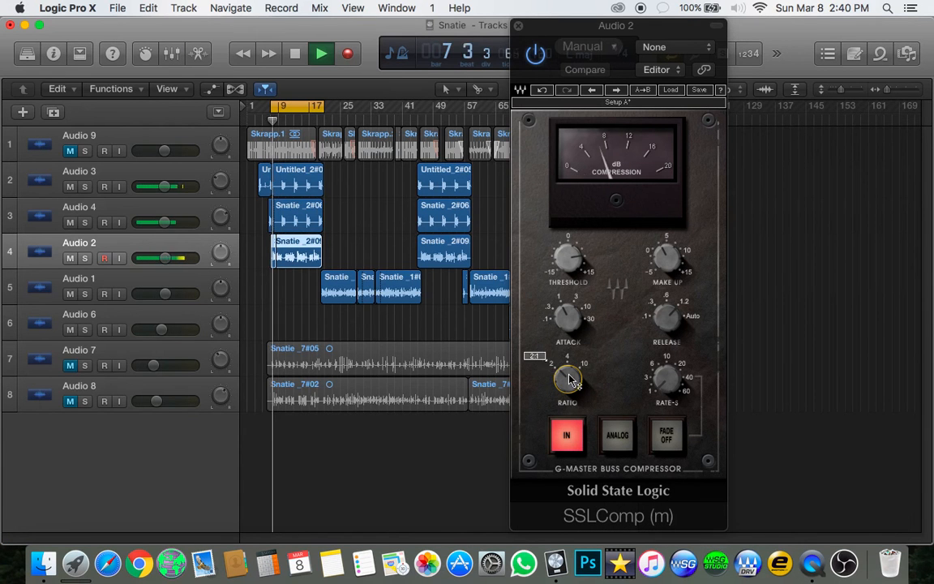
{"action": "key", "text": "space"}
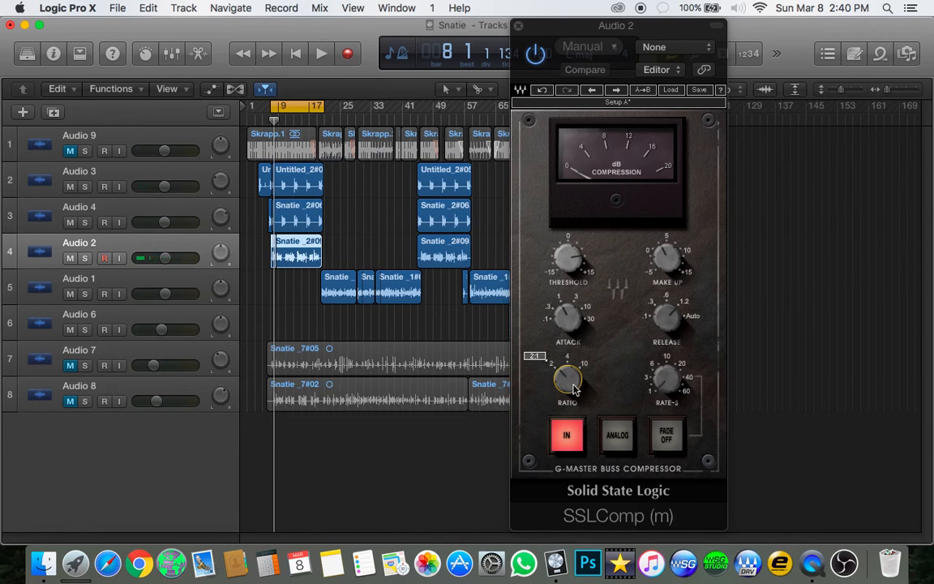
{"action": "key", "text": "space"}
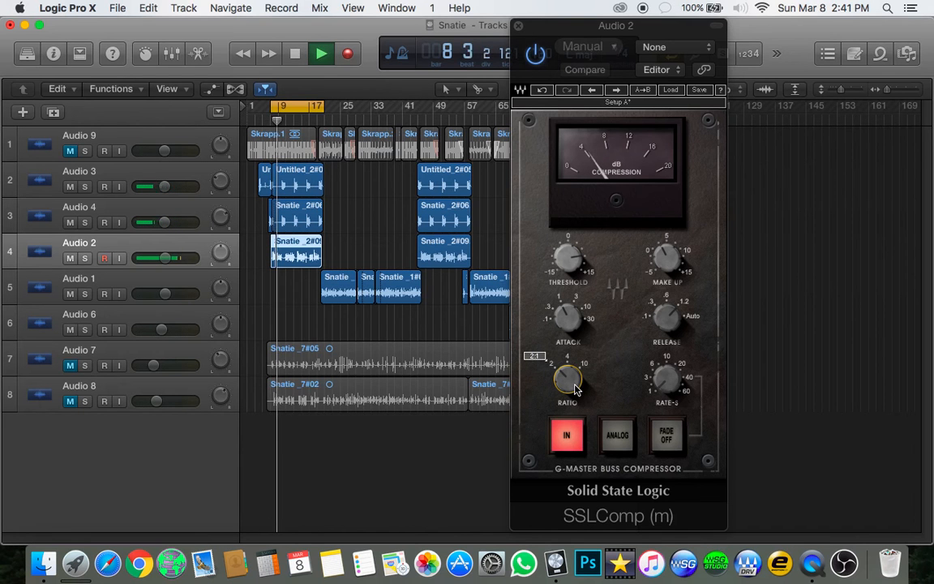
{"action": "key", "text": "space"}
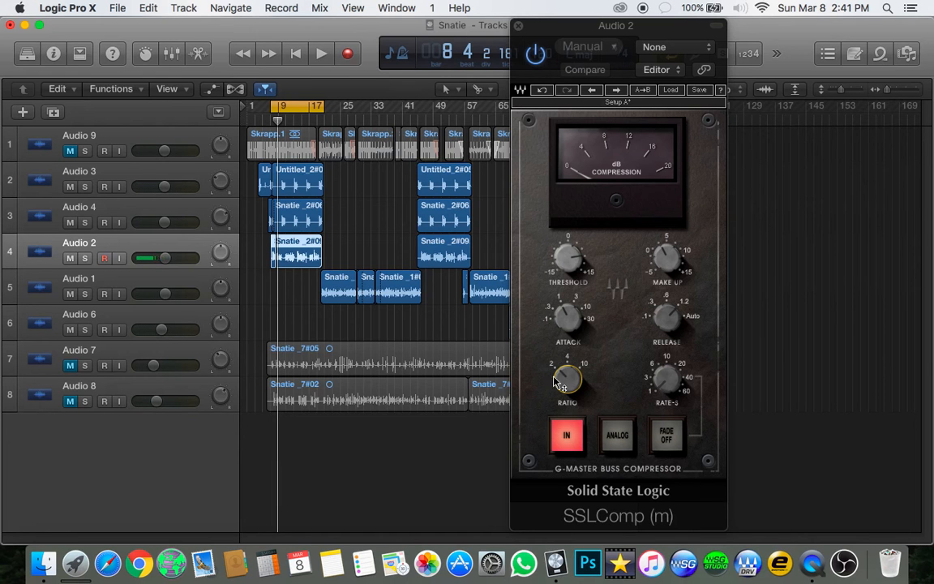
Raise the SSLComp ratio to 10:1 while the loop plays, and stop playback
{"action": "mouse_move", "coordinate": [565, 380]}
{"action": "key", "text": "space"}
{"action": "left_click_drag", "start_coordinate": [566, 379], "coordinate": [566, 368]}
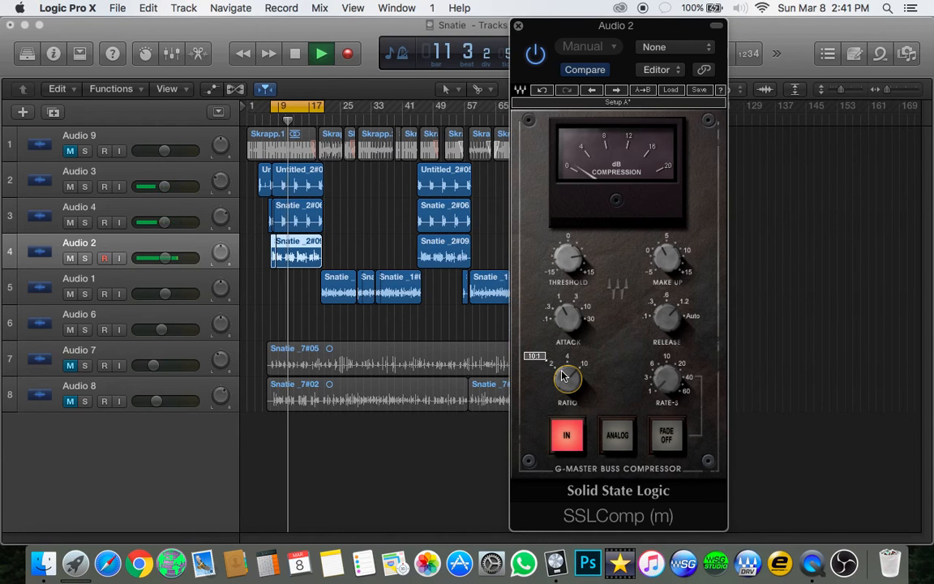
{"action": "key", "text": "space"}
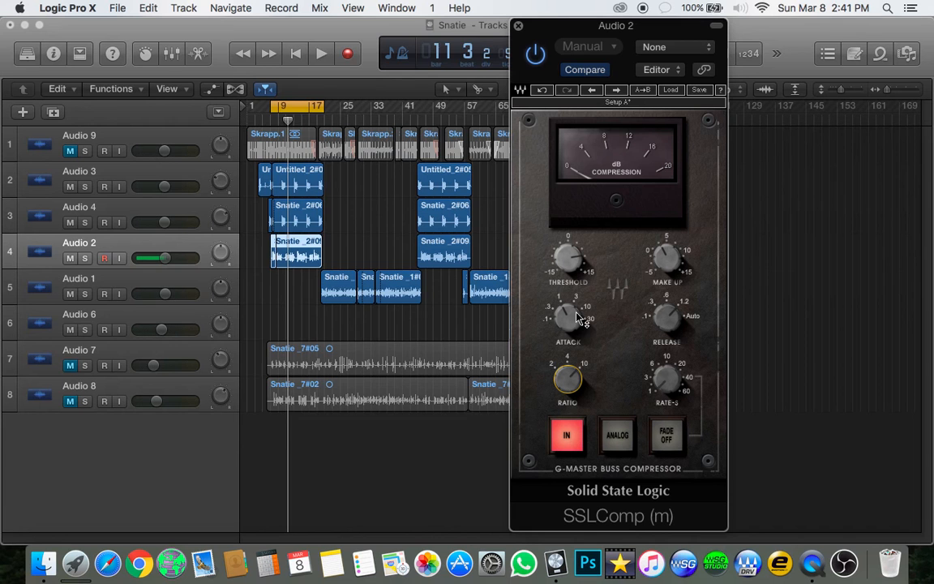
Lengthen the SSLComp attack and shorten its release while the loop plays, and stop playback
{"action": "key", "text": "space"}
{"action": "mouse_move", "coordinate": [568, 308]}
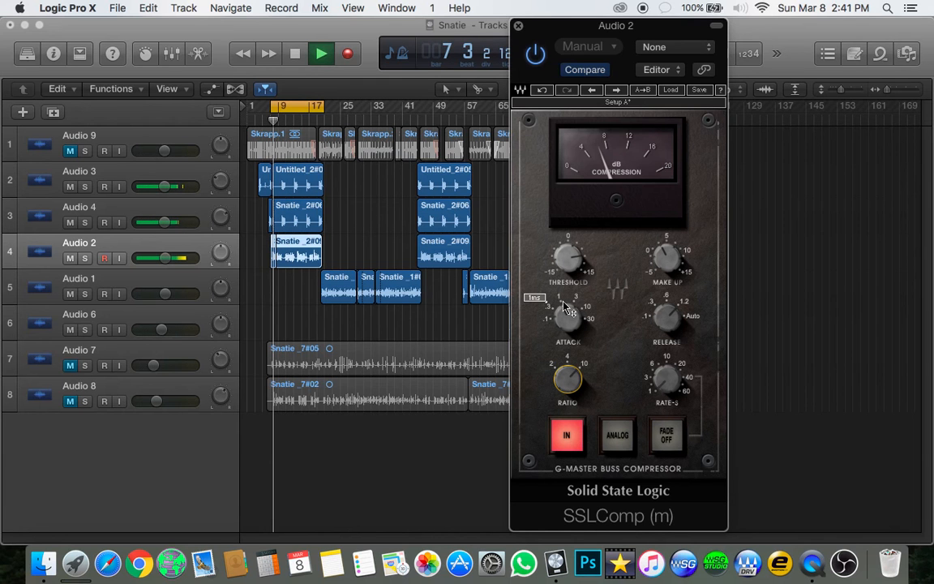
{"action": "left_click_drag", "start_coordinate": [567, 308], "coordinate": [568, 298]}
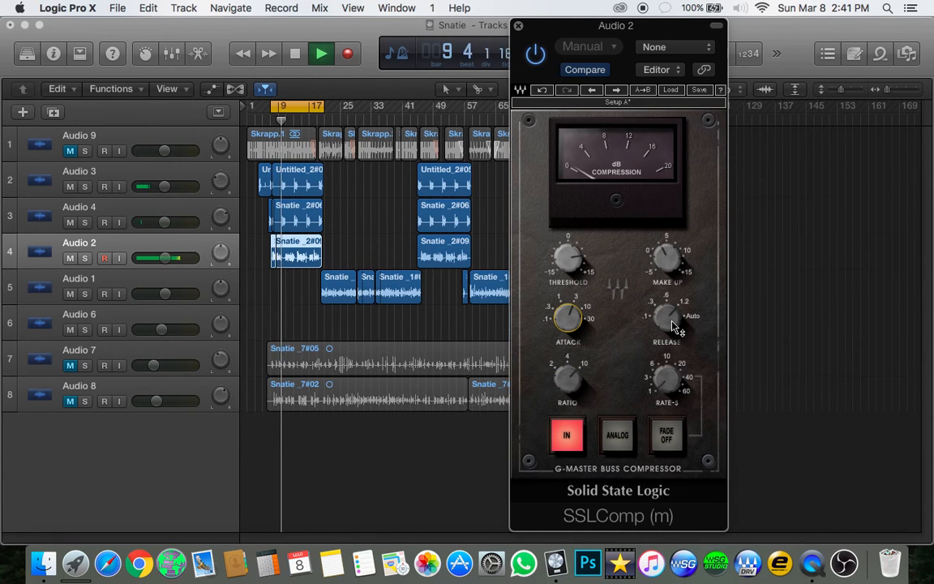
{"action": "left_click", "coordinate": [672, 324]}
{"action": "left_click_drag", "start_coordinate": [672, 324], "coordinate": [672, 342]}
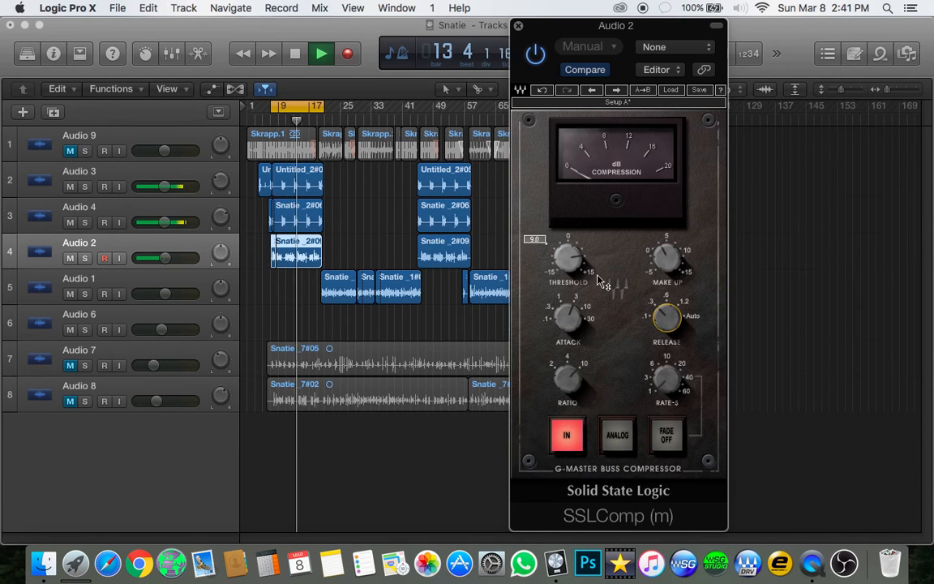
{"action": "key", "text": "space"}
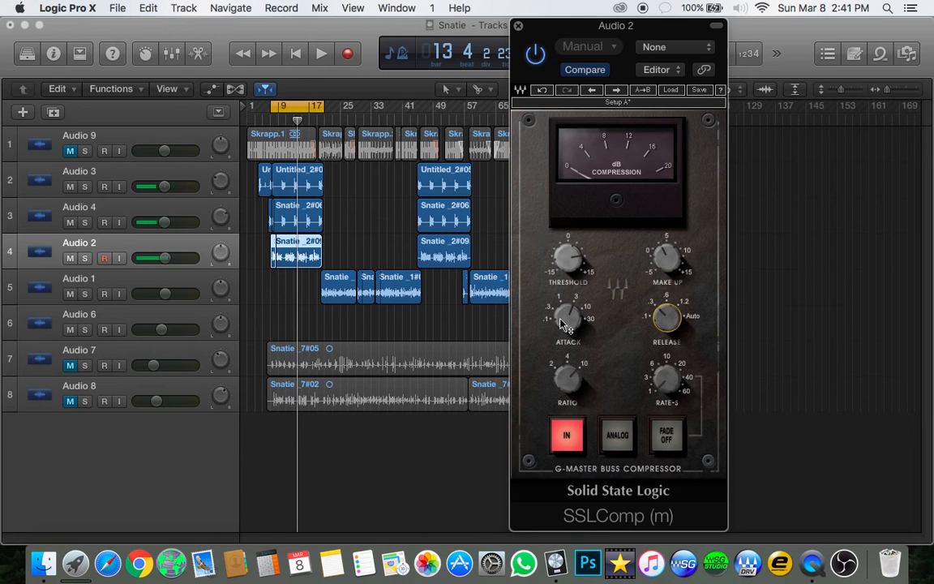
Check the SSLComp ratio, attack, release and threshold settings, playing a short passage of the loop to hear the compression
{"action": "mouse_move", "coordinate": [563, 334]}
{"action": "mouse_move", "coordinate": [569, 383]}
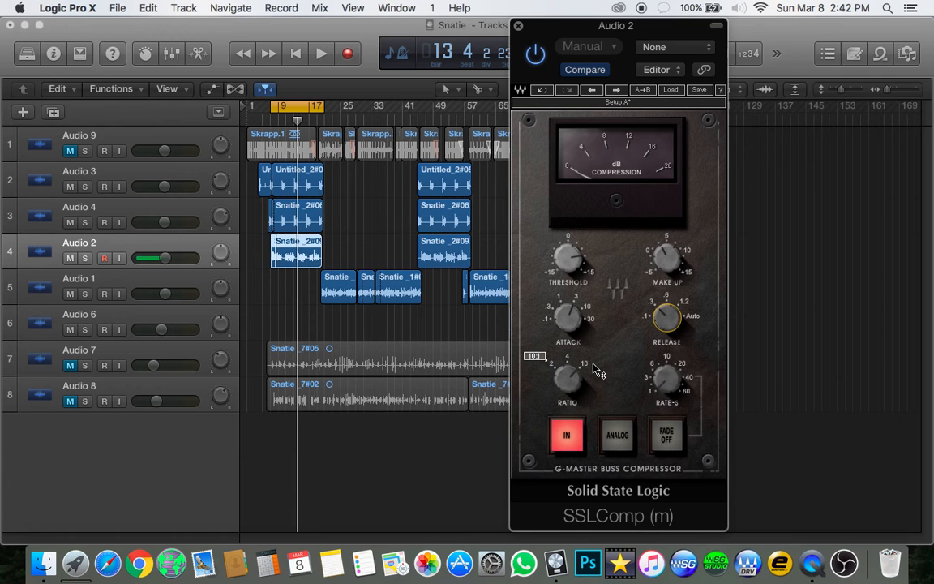
{"action": "mouse_move", "coordinate": [581, 313]}
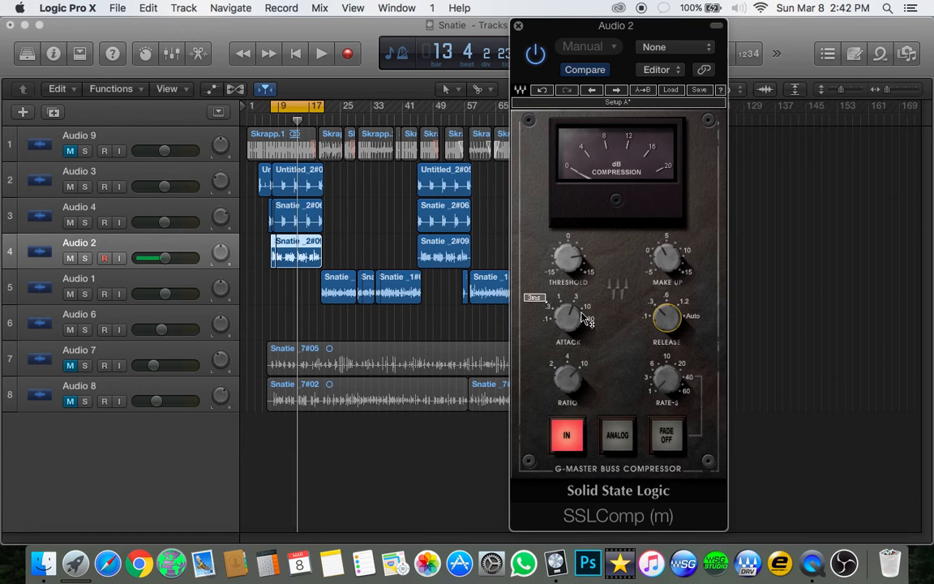
{"action": "mouse_move", "coordinate": [653, 330]}
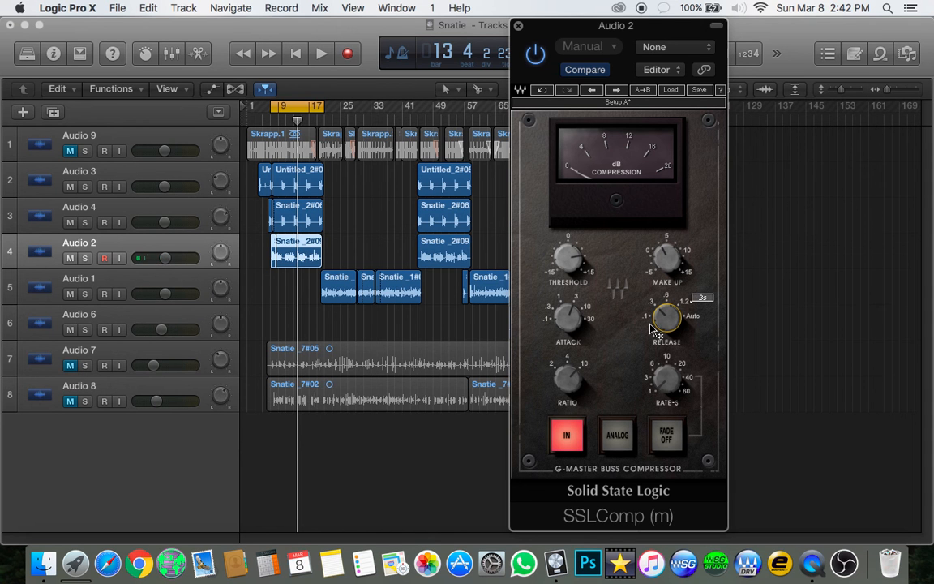
{"action": "key", "text": "space"}
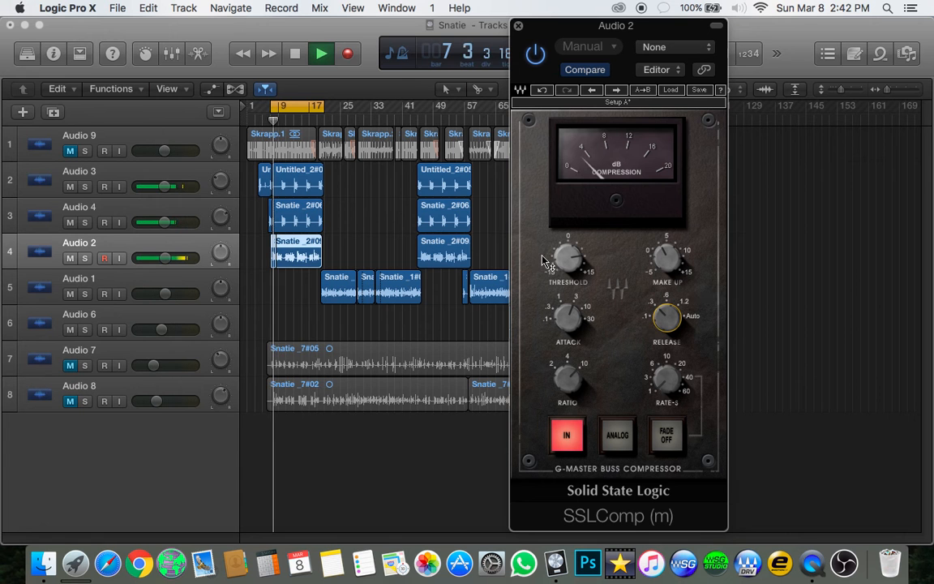
{"action": "mouse_move", "coordinate": [571, 257]}
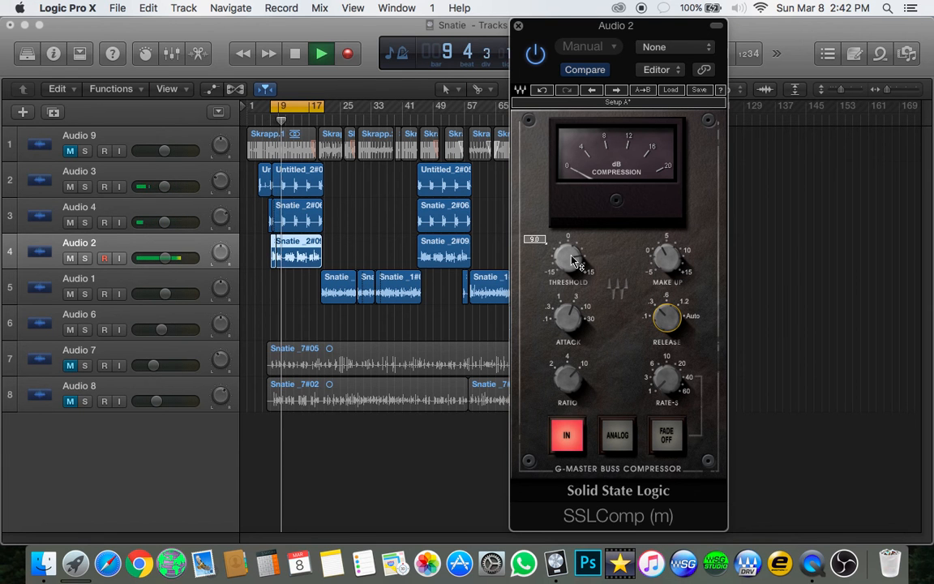
{"action": "key", "text": "space"}
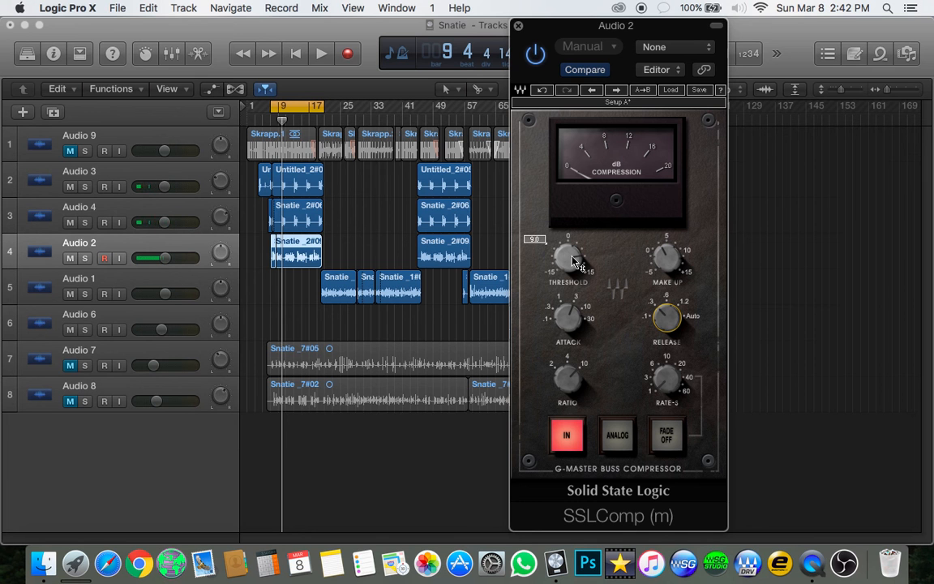
Raise the SSLComp threshold to 10.5 and fine-tune its make-up gain while the loop plays, and stop playback
{"action": "mouse_move", "coordinate": [578, 264]}
{"action": "left_mouse_down"}
{"action": "mouse_move", "coordinate": [577, 250]}
{"action": "mouse_move", "coordinate": [577, 267]}
{"action": "left_mouse_up"}
{"action": "key", "text": "space"}
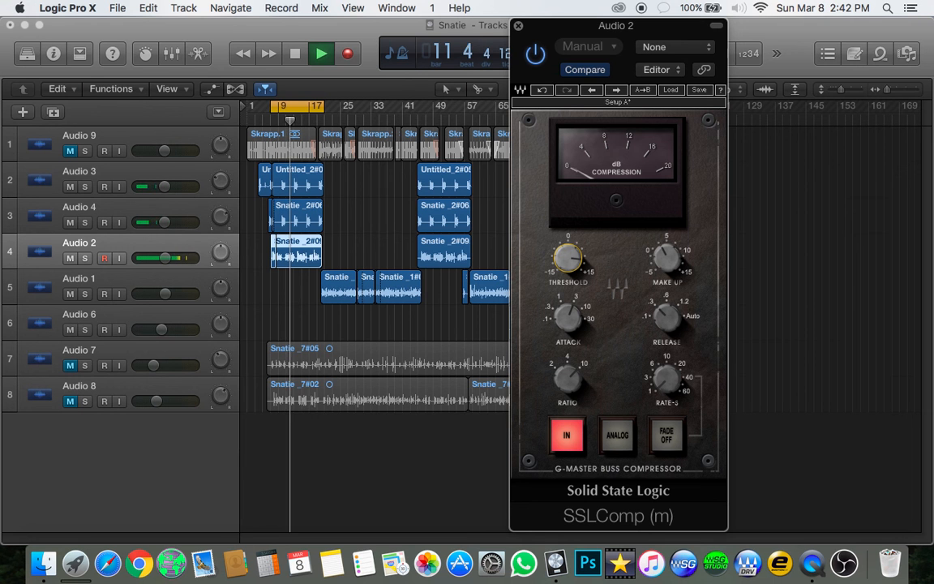
{"action": "left_click_drag", "start_coordinate": [665, 257], "coordinate": [666, 257]}
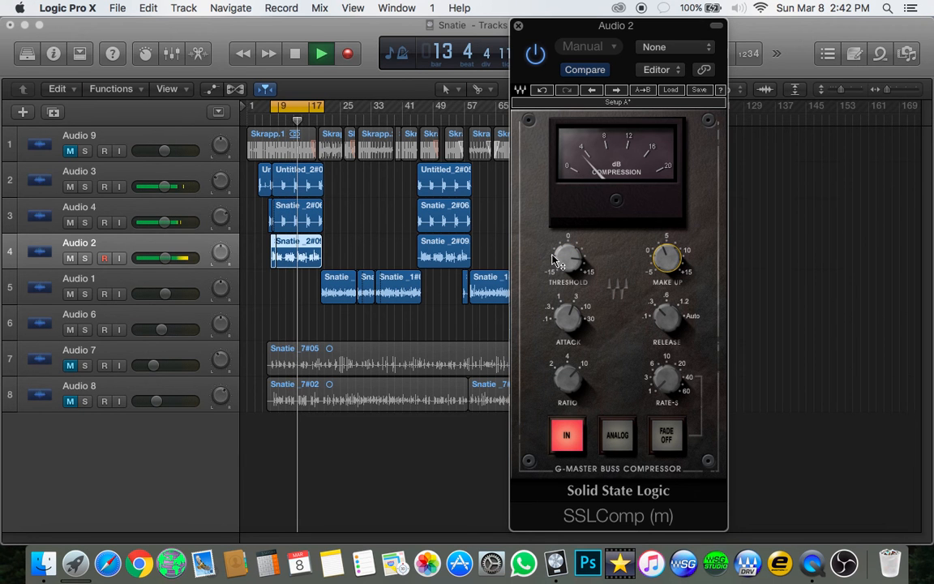
{"action": "mouse_move", "coordinate": [553, 261]}
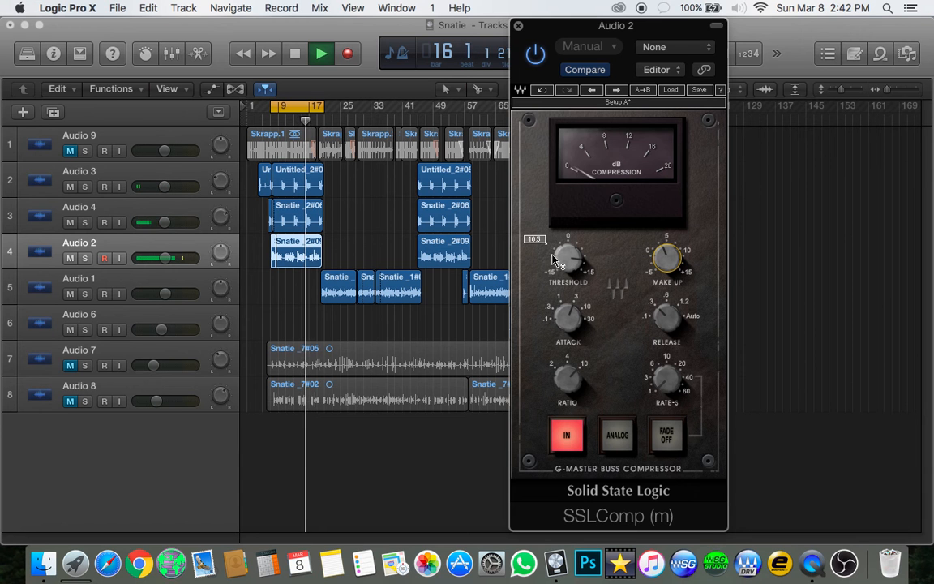
{"action": "key", "text": "space"}
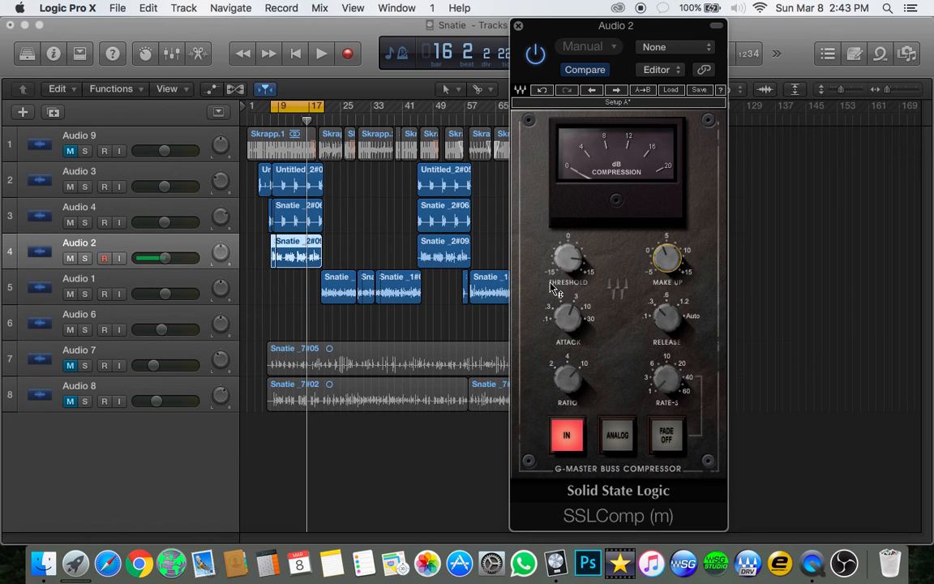
Show the mixer and replace the built-in Compressor on Audio 2 with the Waves RDeEsser plug-in
{"action": "key", "text": "x"}
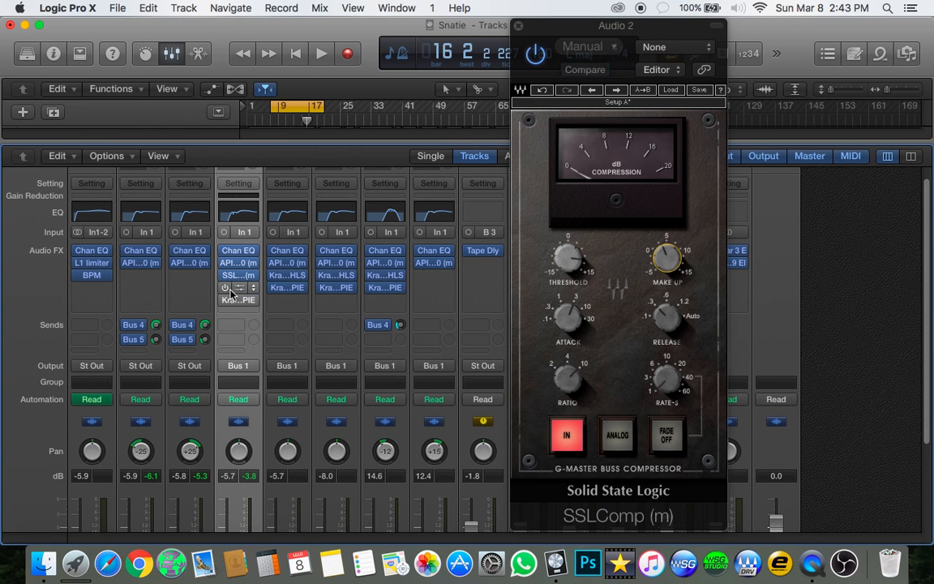
{"action": "left_click", "coordinate": [256, 290]}
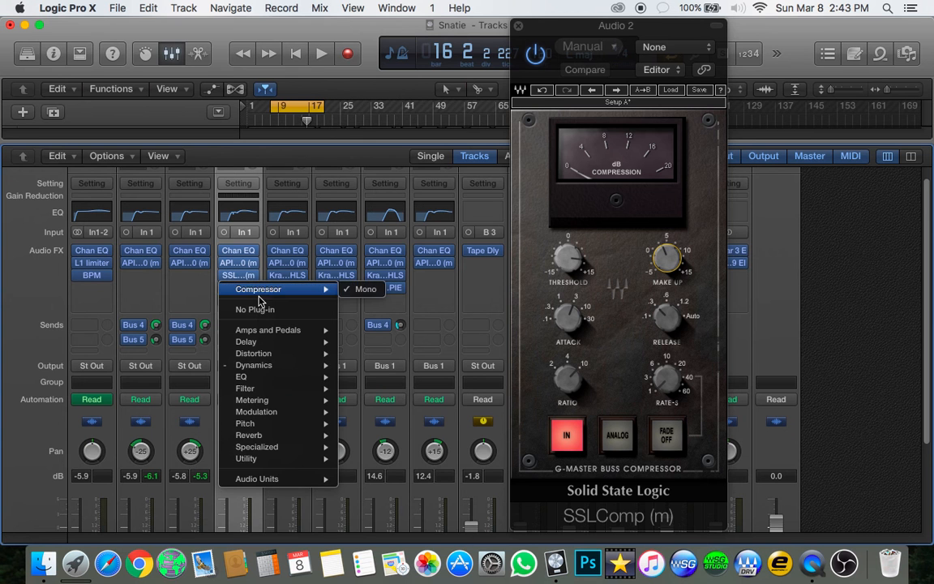
{"action": "mouse_move", "coordinate": [276, 377]}
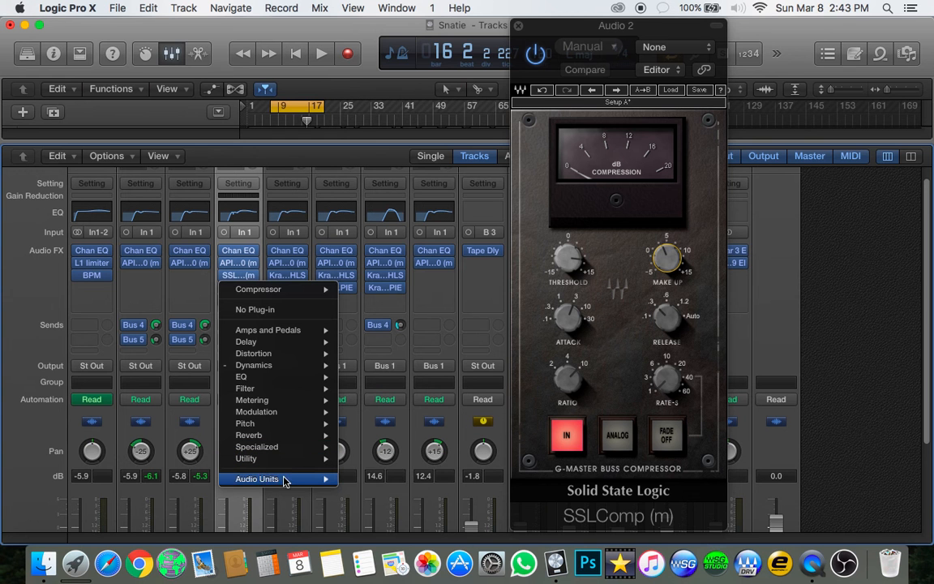
{"action": "mouse_move", "coordinate": [337, 484]}
{"action": "mouse_move", "coordinate": [367, 515]}
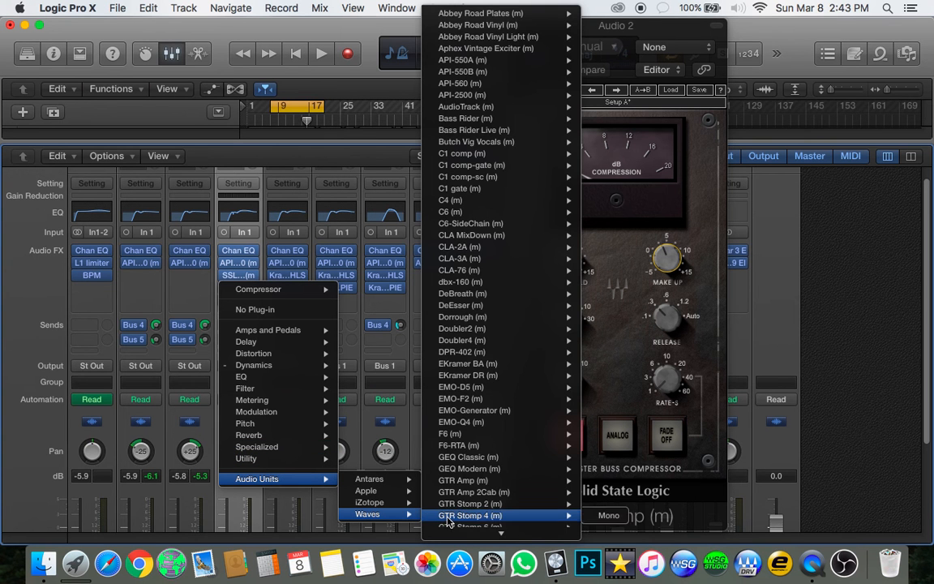
{"action": "scroll", "coordinate": [446, 519], "scroll_direction": "down", "scroll_amount": 10}
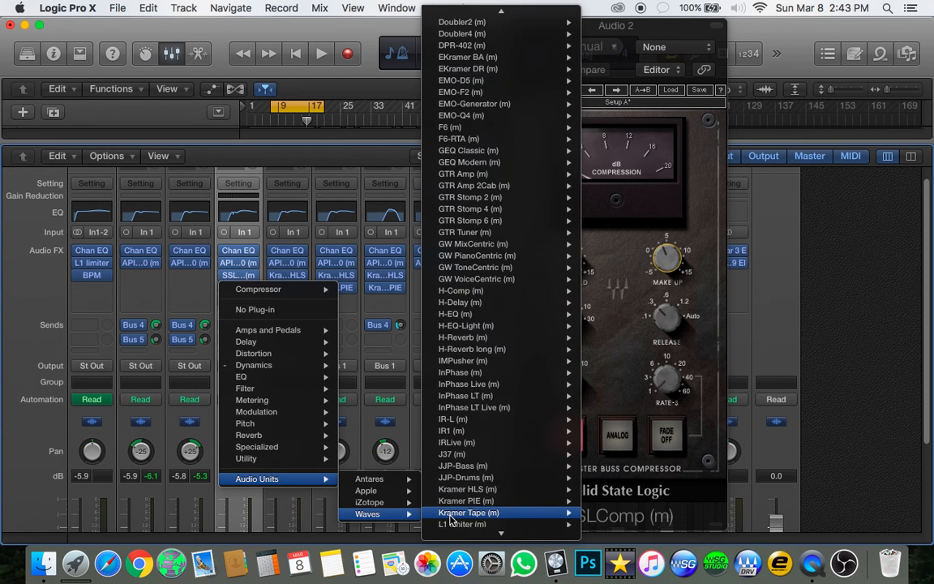
{"action": "scroll", "coordinate": [451, 519], "scroll_direction": "down", "scroll_amount": 10}
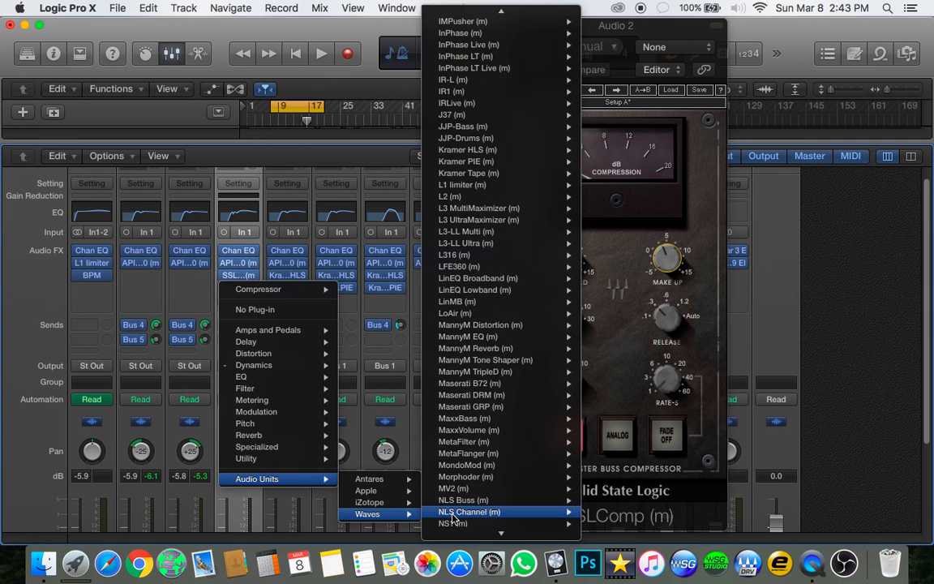
{"action": "scroll", "coordinate": [452, 519], "scroll_direction": "down", "scroll_amount": 10}
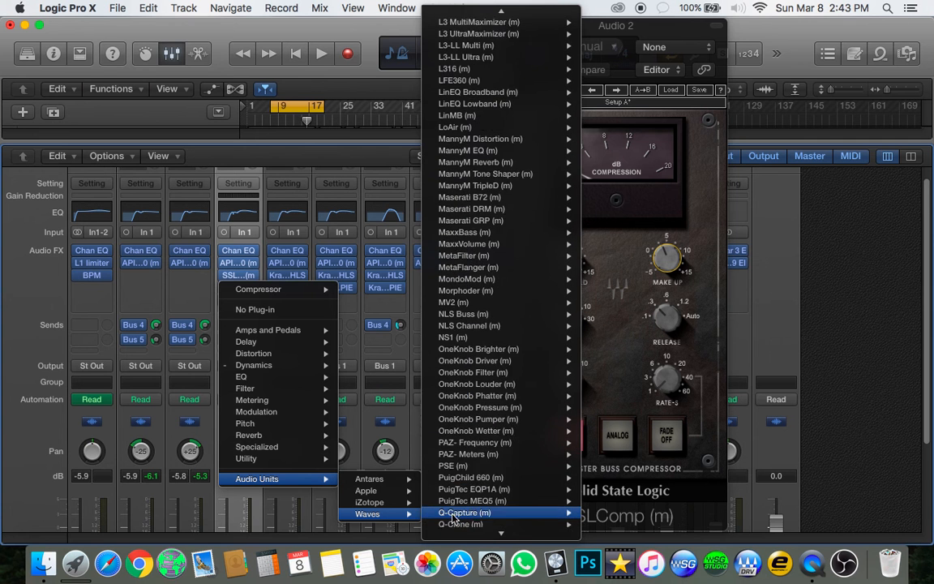
{"action": "scroll", "coordinate": [454, 519], "scroll_direction": "down", "scroll_amount": 6}
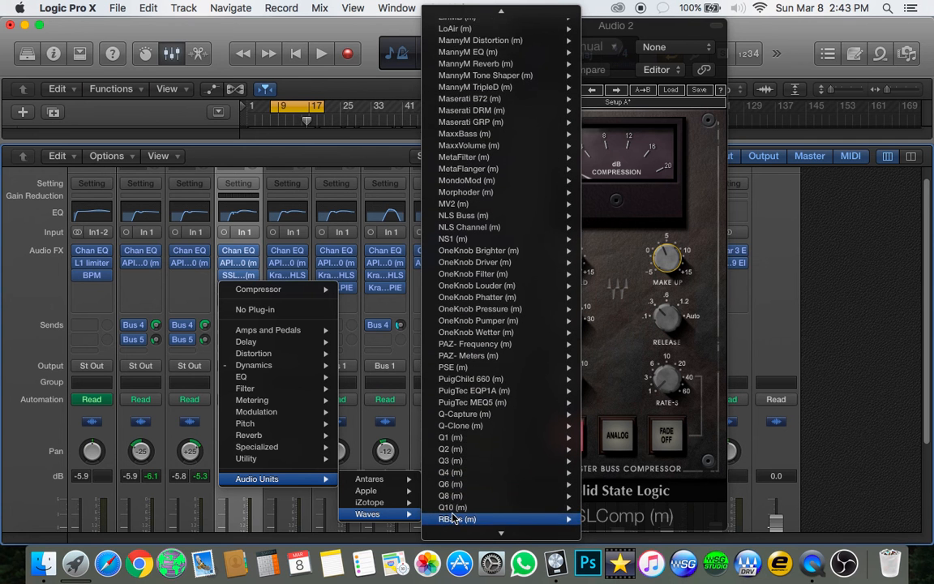
{"action": "scroll", "coordinate": [456, 517], "scroll_direction": "down", "scroll_amount": 6}
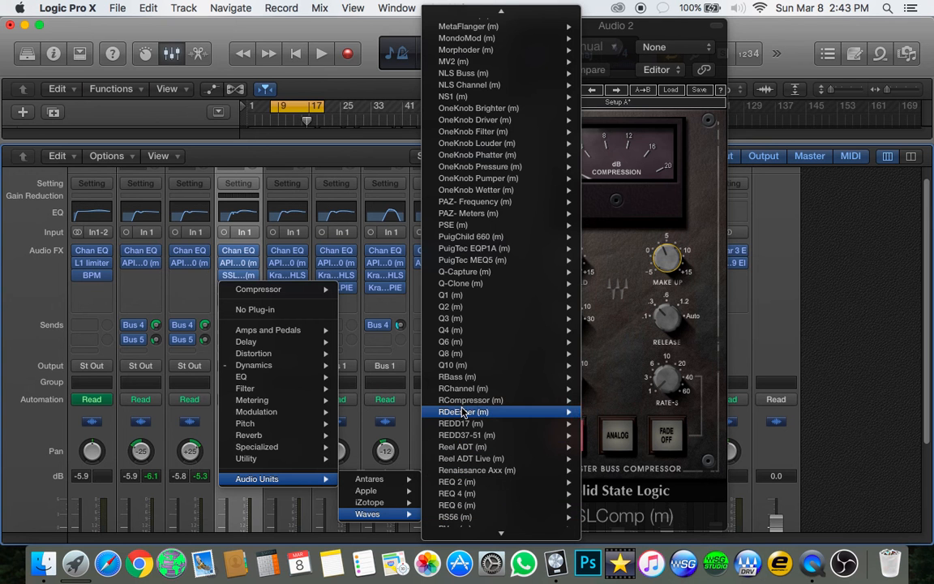
{"action": "left_click", "coordinate": [464, 412]}
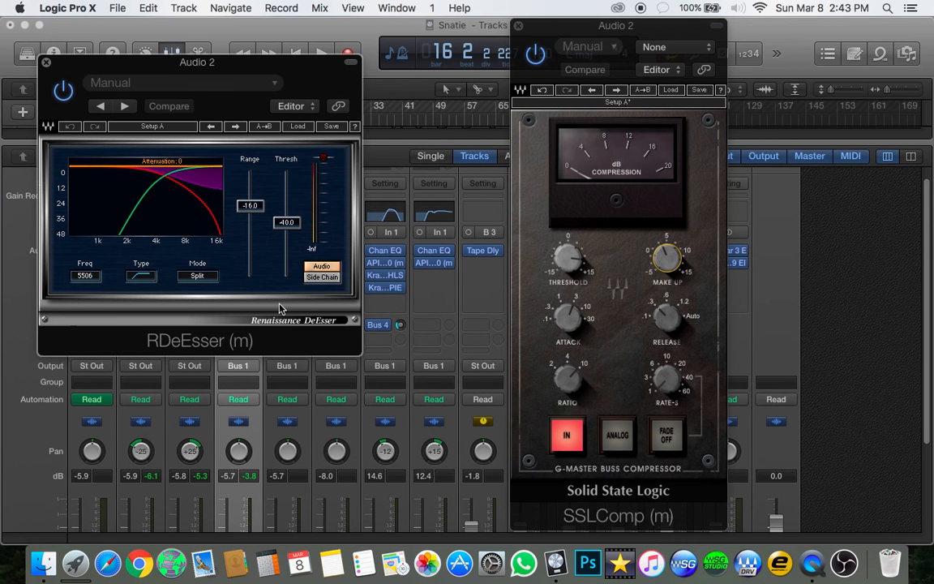
While the loop plays, switch the RDeEsser to the bell-shaped filter type with range -2.4 and frequency 6071, and stop playback
{"action": "key", "text": "space"}
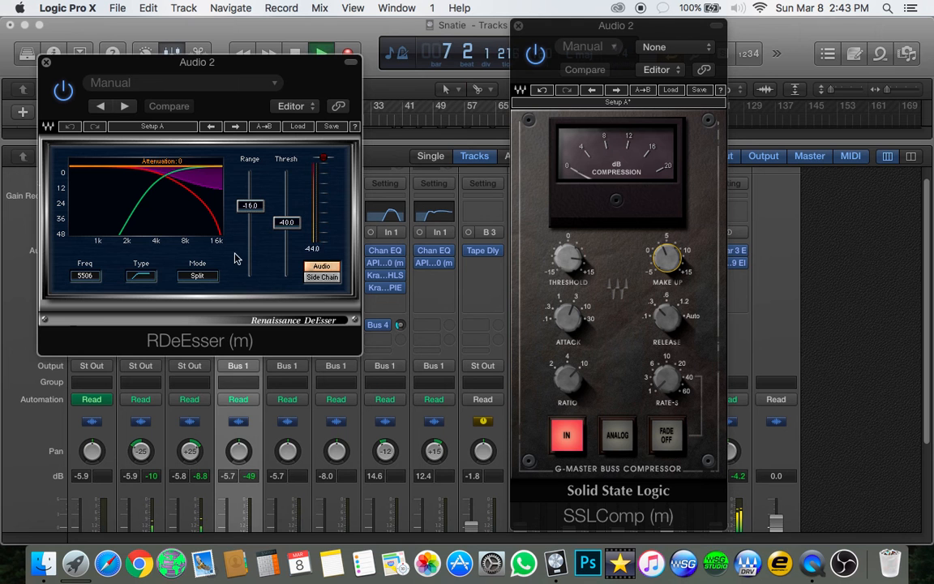
{"action": "left_click", "coordinate": [141, 276]}
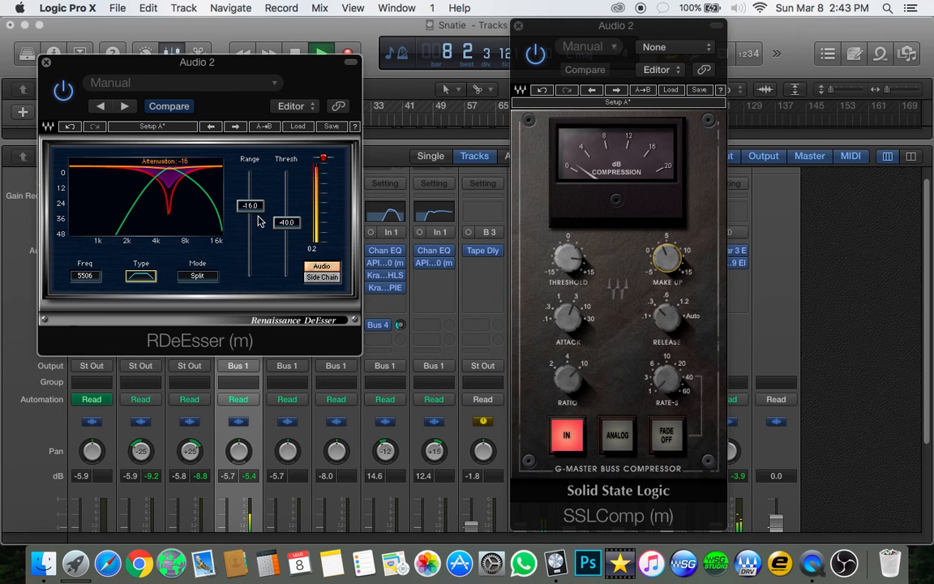
{"action": "left_click_drag", "start_coordinate": [250, 206], "coordinate": [249, 176]}
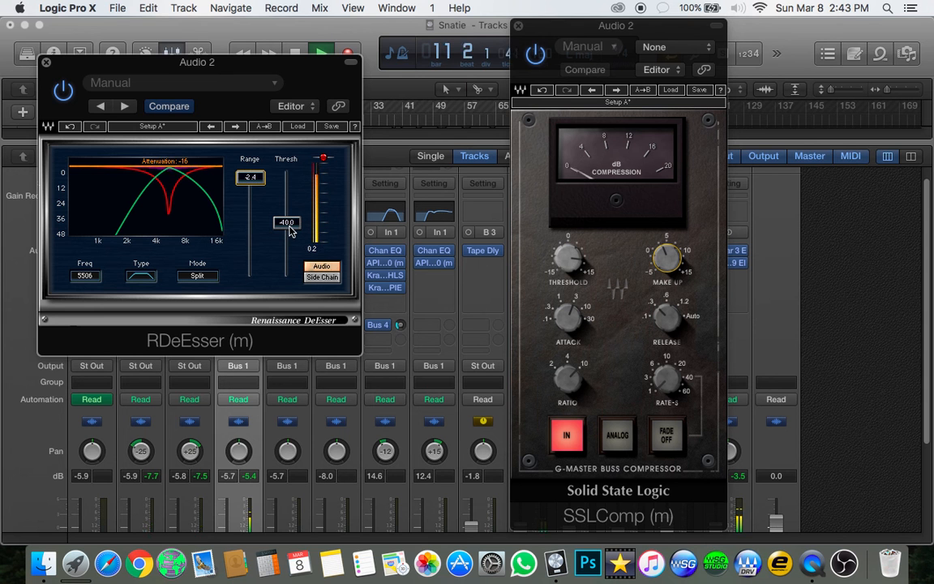
{"action": "mouse_move", "coordinate": [84, 278]}
{"action": "left_mouse_down"}
{"action": "mouse_move", "coordinate": [84, 268]}
{"action": "mouse_move", "coordinate": [84, 276]}
{"action": "left_mouse_up"}
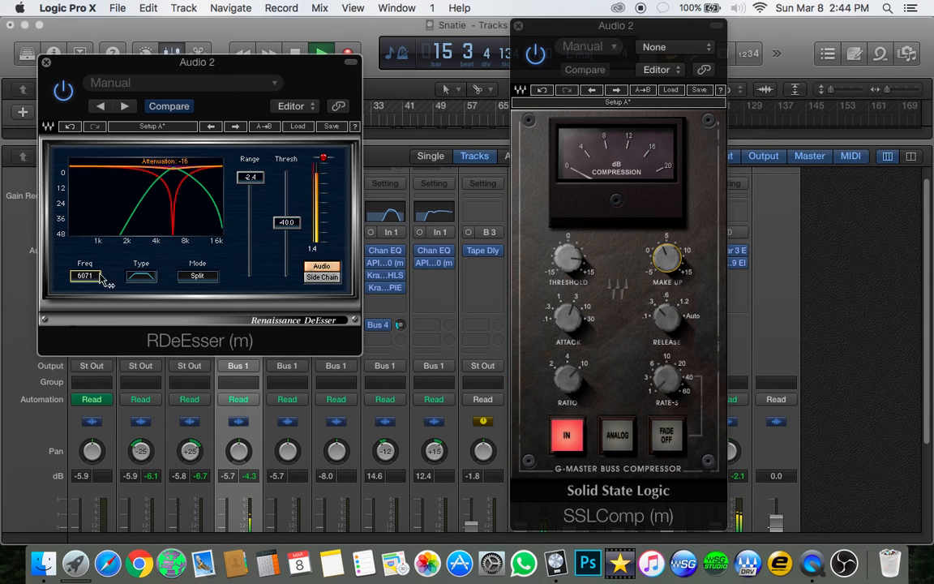
{"action": "key", "text": "space"}
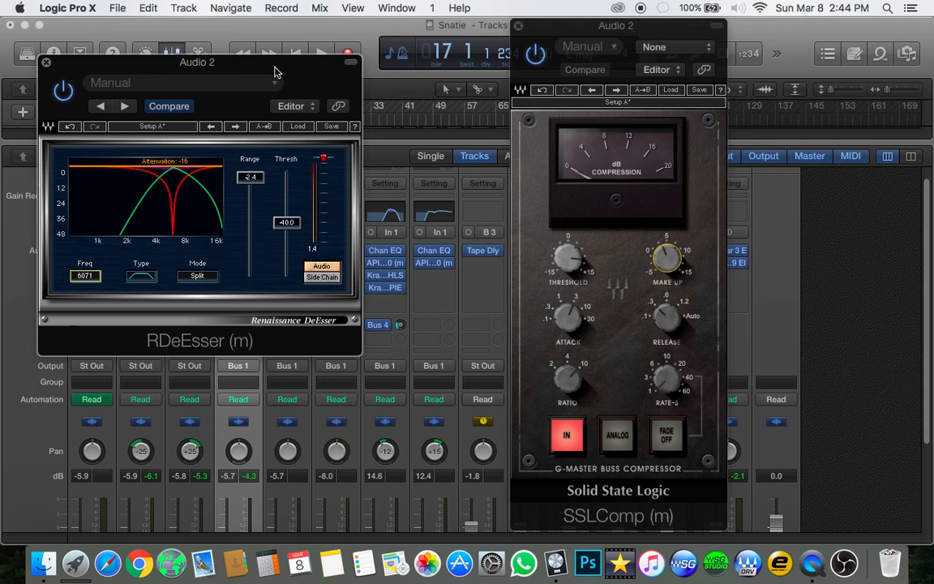
Move the RDeEsser window off the Audio 2 strip, open that track's Channel EQ beside it and play the loop to view the spectrum
{"action": "left_click_drag", "start_coordinate": [274, 73], "coordinate": [660, 144]}
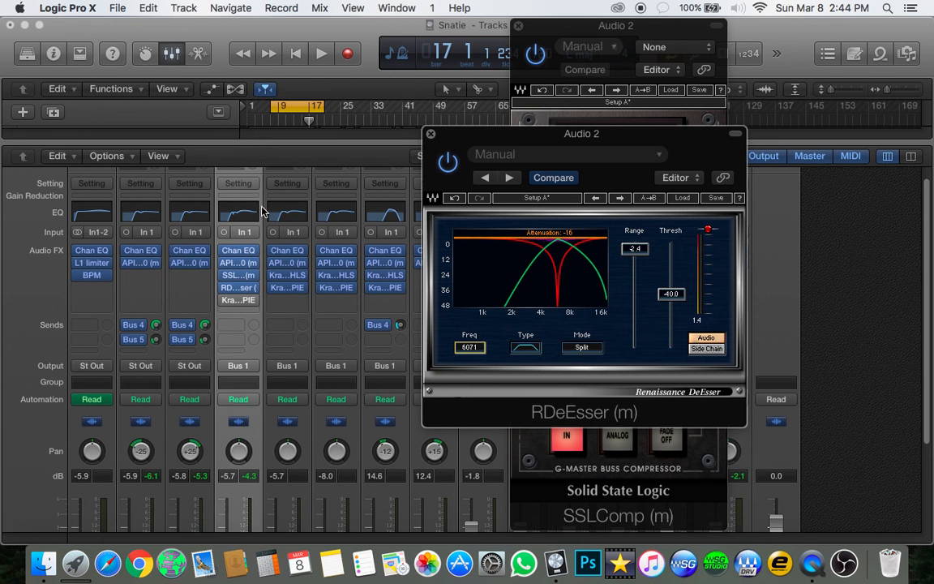
{"action": "mouse_move", "coordinate": [253, 249]}
{"action": "left_click", "coordinate": [253, 249]}
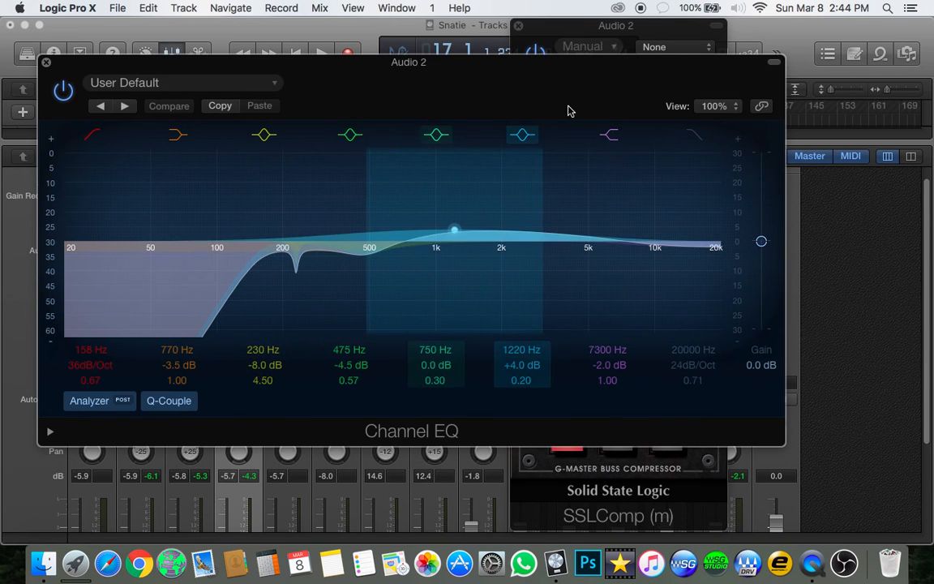
{"action": "left_click_drag", "start_coordinate": [638, 86], "coordinate": [423, 50]}
{"action": "key", "text": "space"}
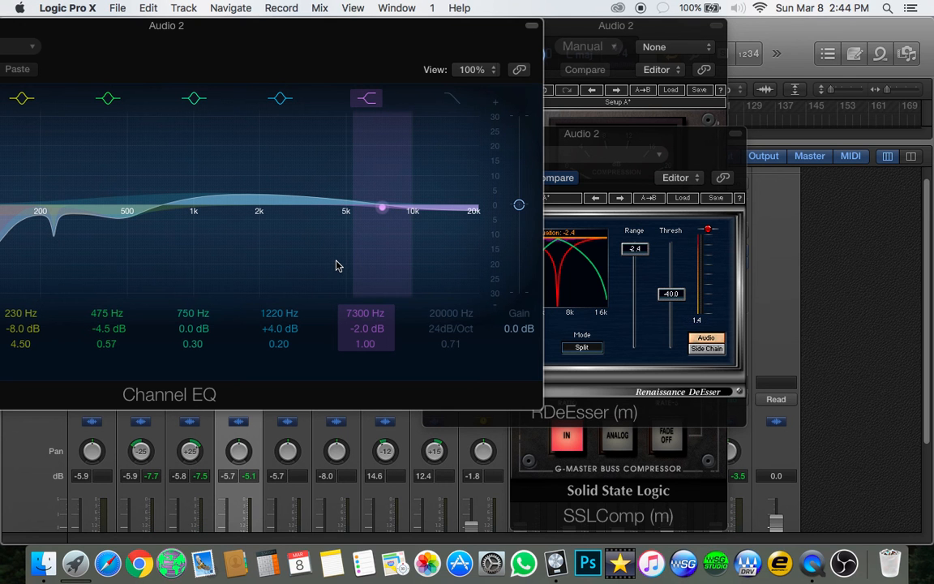
Set the RDeEsser frequency to 4891 and its range to -1.1, playing the loop to hear the changes
{"action": "left_click", "coordinate": [633, 173]}
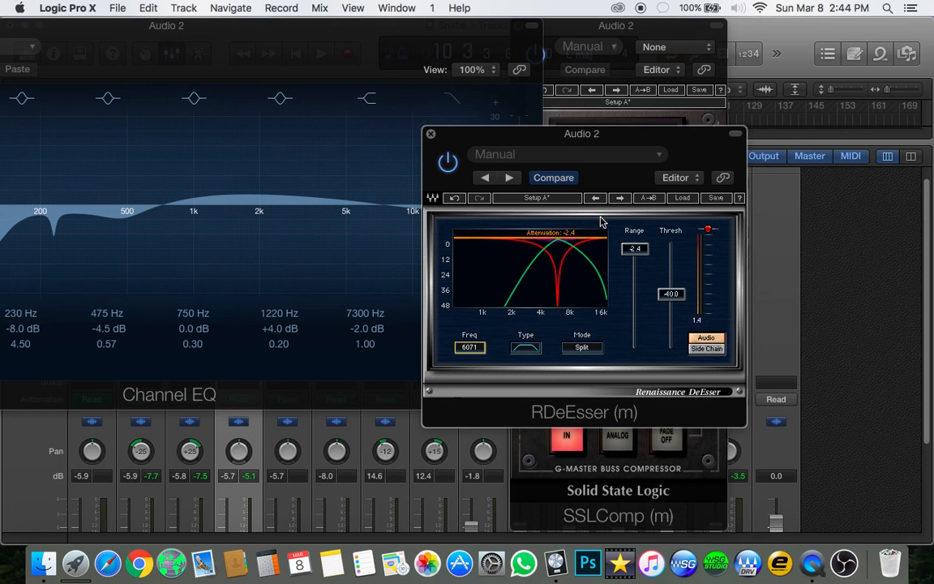
{"action": "left_click_drag", "start_coordinate": [469, 347], "coordinate": [469, 371]}
{"action": "key", "text": "space"}
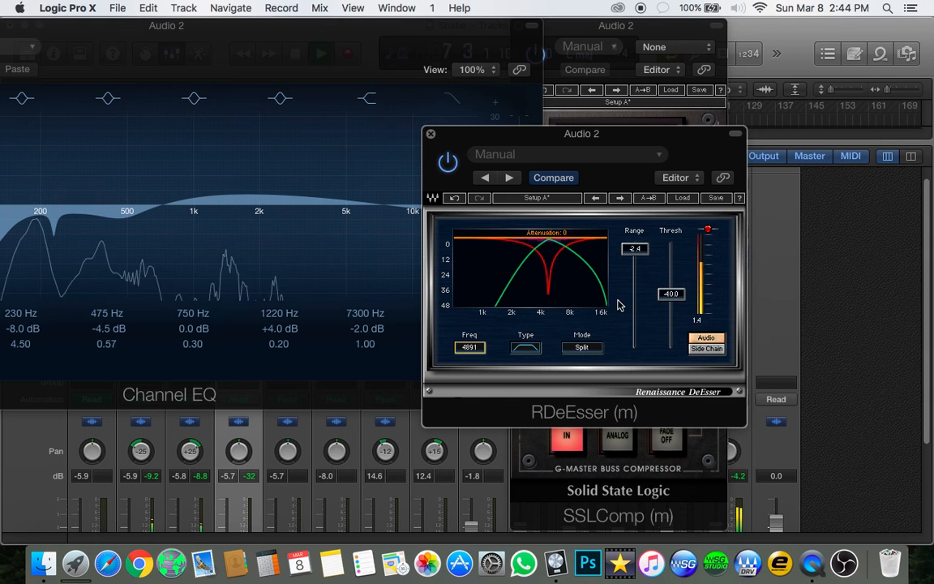
{"action": "key", "text": "space"}
{"action": "left_click", "coordinate": [635, 251]}
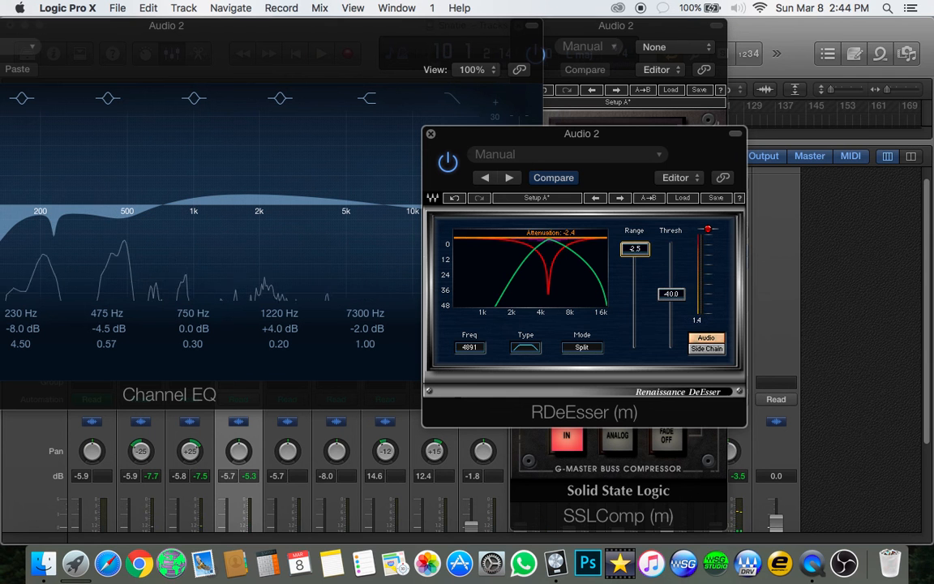
{"action": "left_click_drag", "start_coordinate": [635, 250], "coordinate": [635, 246]}
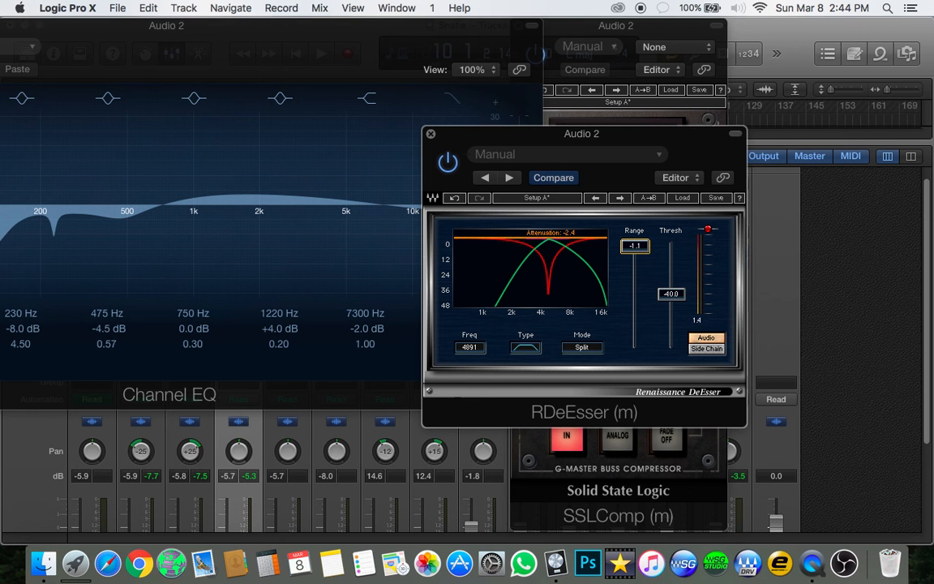
{"action": "key", "text": "space"}
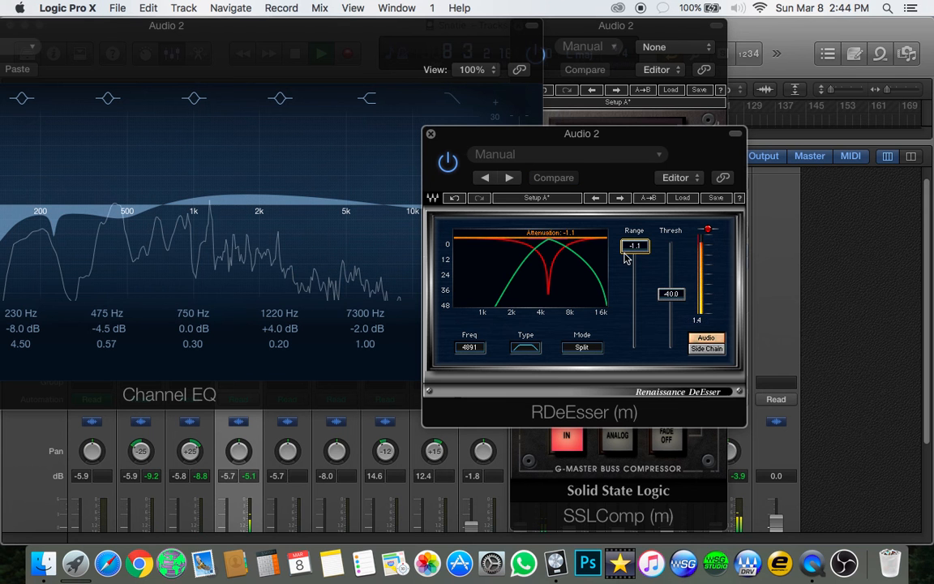
Close the RDeEsser window and move the Channel EQ window fully into view
{"action": "left_click", "coordinate": [431, 135]}
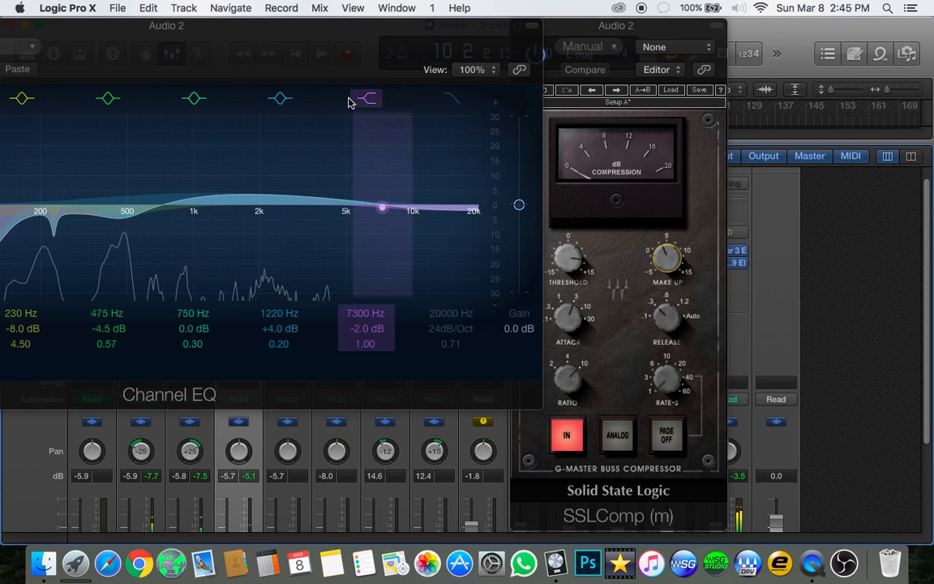
{"action": "left_click_drag", "start_coordinate": [209, 36], "coordinate": [175, 69]}
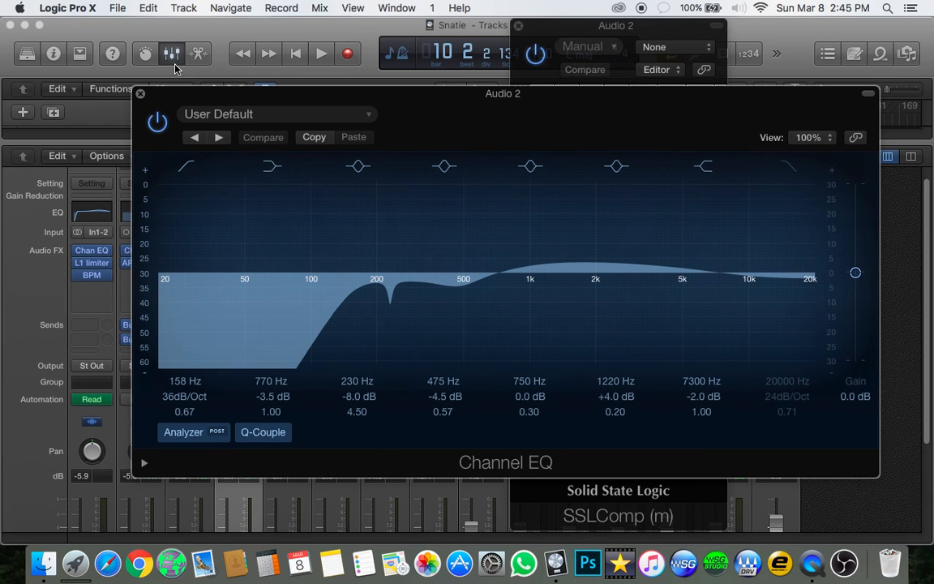
Close the Channel EQ window and replace the Kramer PIE plug-in on the Audio 2 strip with the mono Waves CLA-3A compressor
{"action": "left_click", "coordinate": [140, 95]}
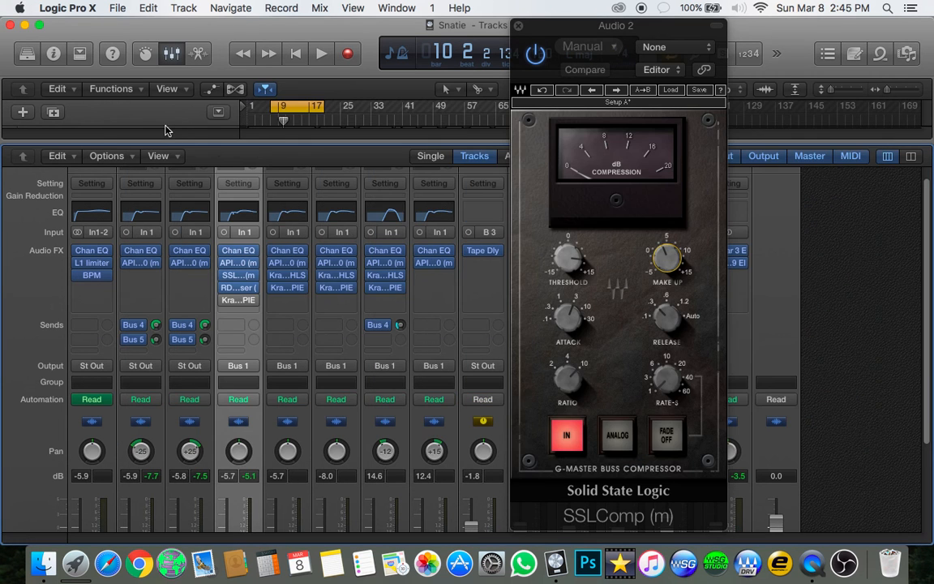
{"action": "left_click", "coordinate": [251, 300]}
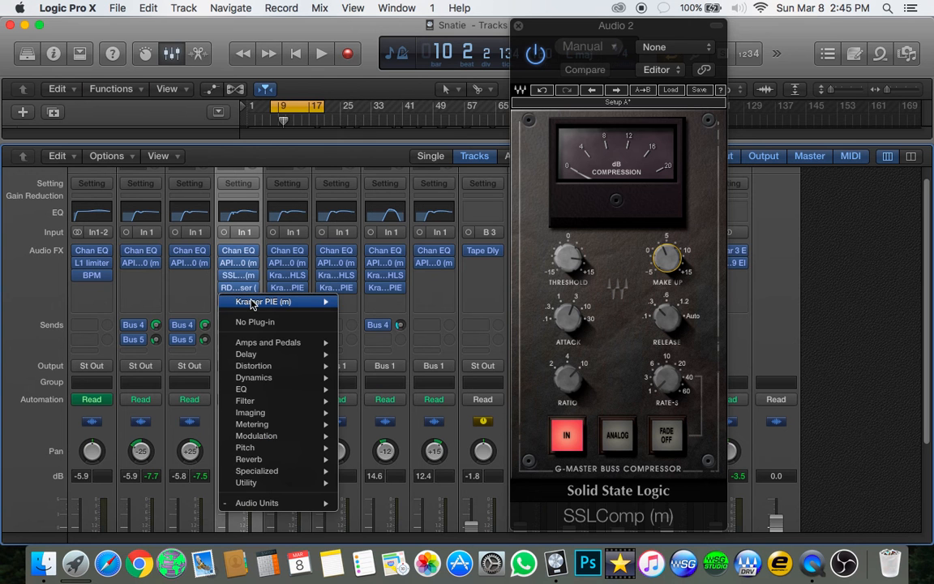
{"action": "mouse_move", "coordinate": [325, 510]}
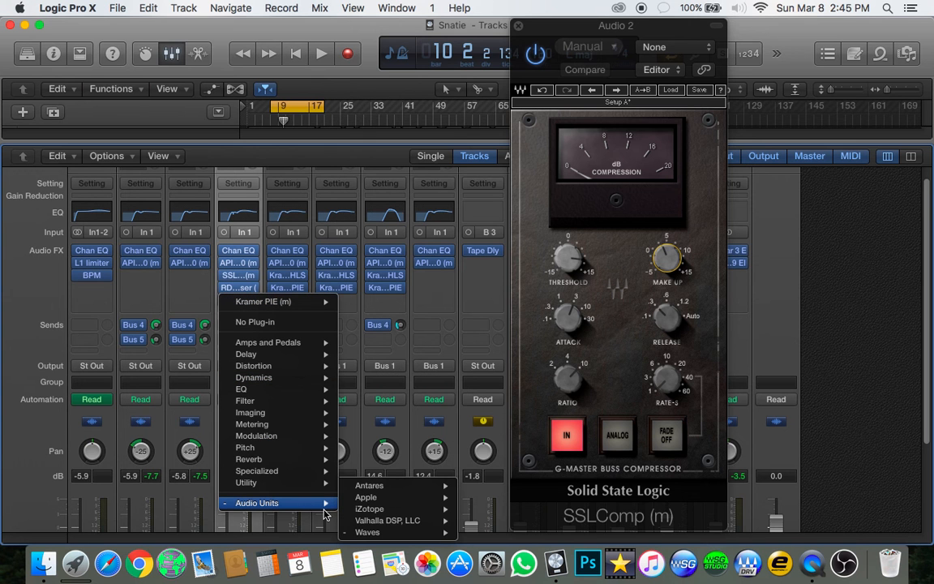
{"action": "mouse_move", "coordinate": [373, 532]}
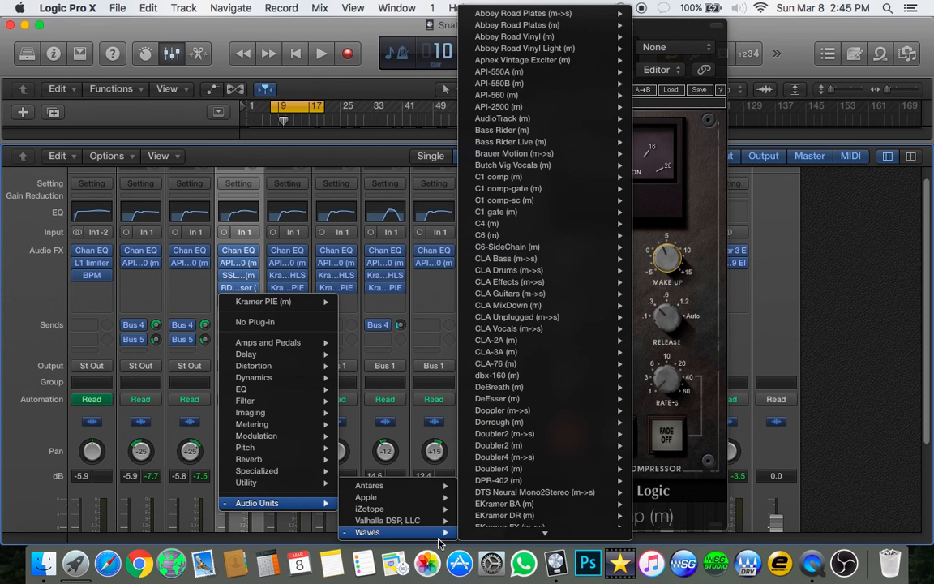
{"action": "left_click", "coordinate": [579, 357]}
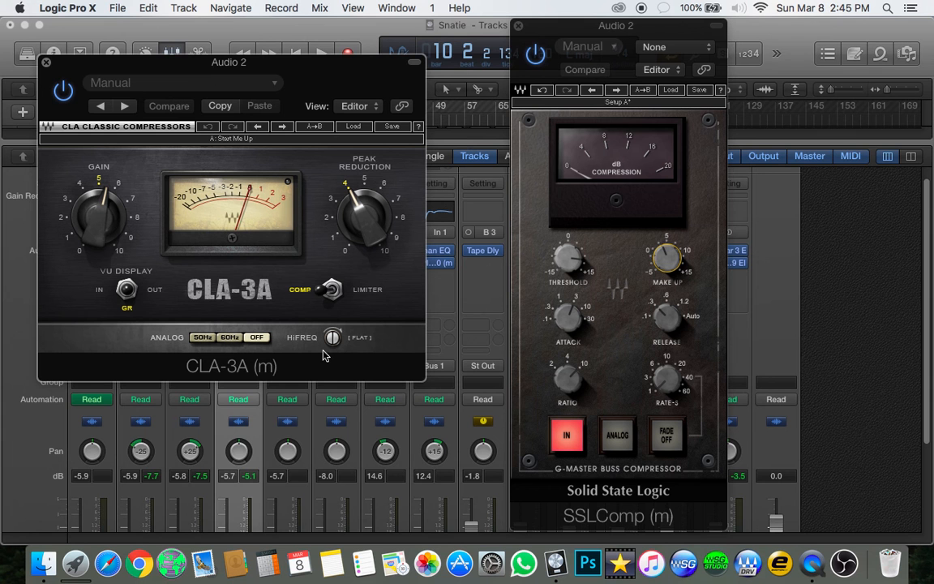
Play the loop and bypass the CLA-3A to compare the vocal with and without its compression
{"action": "key", "text": "space"}
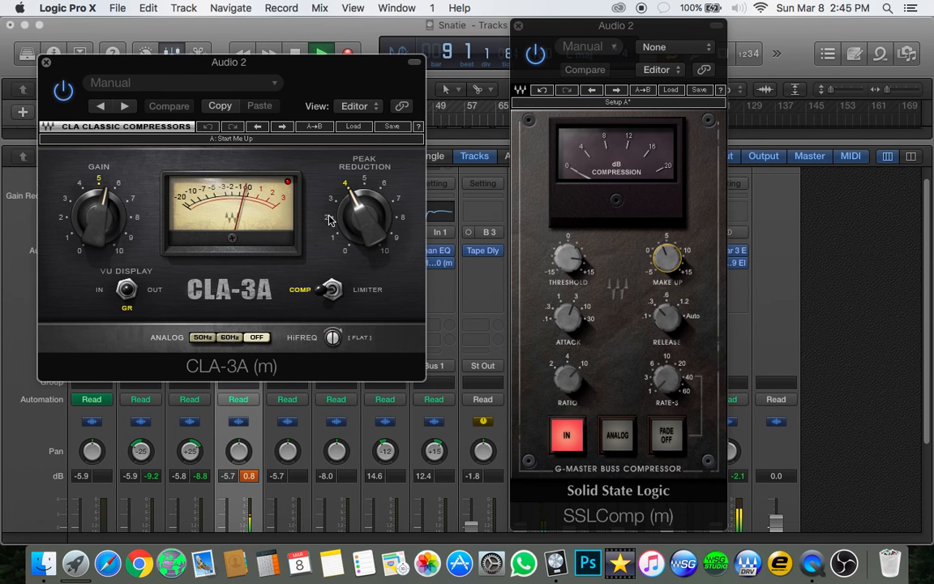
{"action": "left_click", "coordinate": [69, 92]}
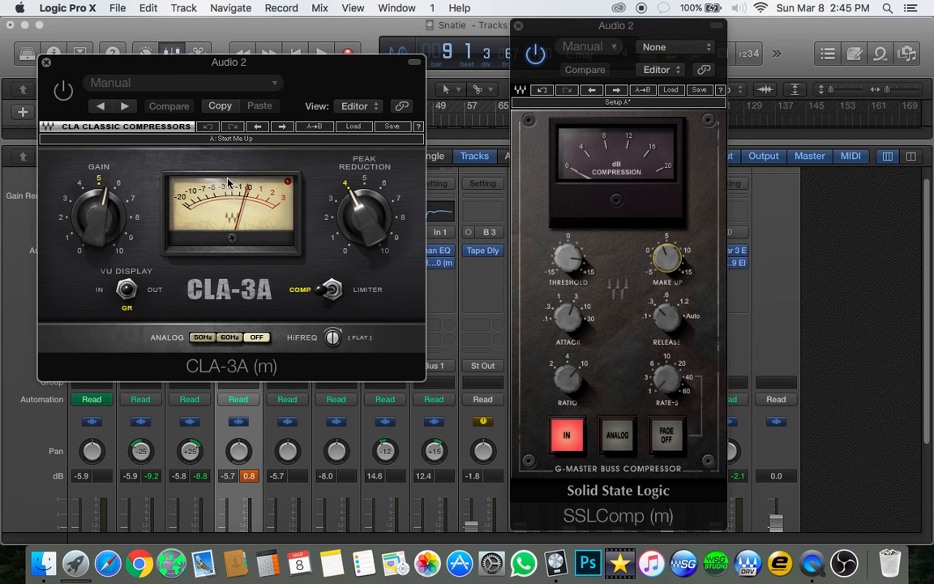
{"action": "key", "text": "space"}
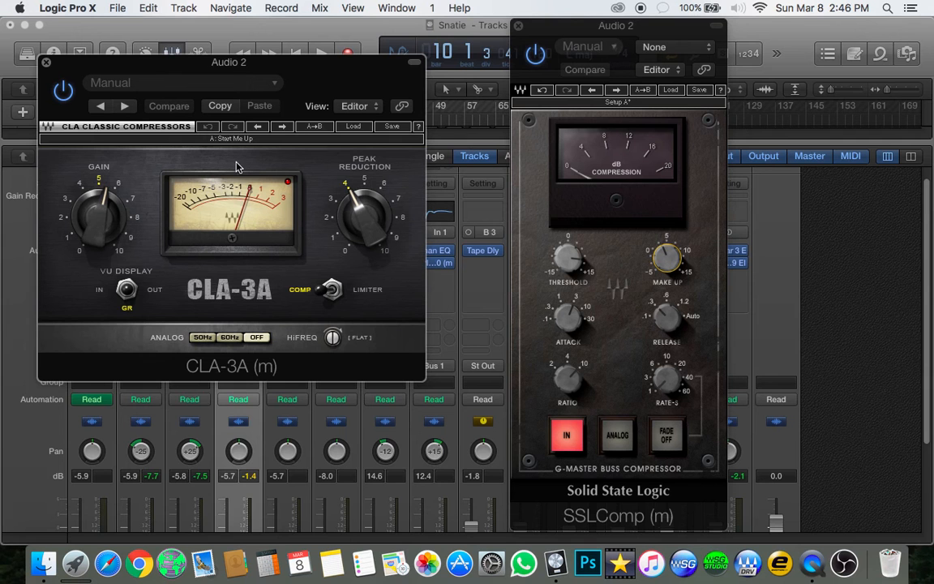
While the loop plays, set the CLA-3A's peak reduction to about 5 and its gain to about 6
{"action": "key", "text": "space"}
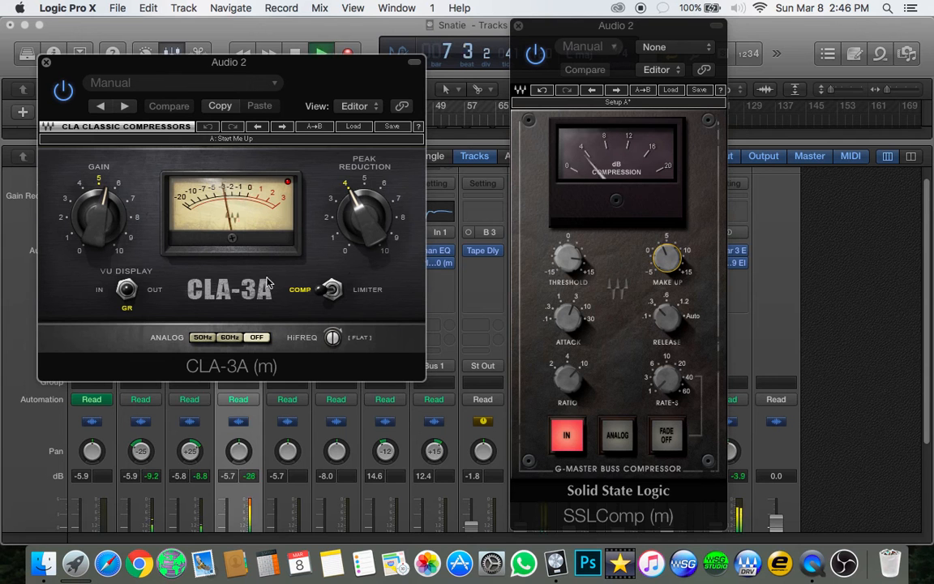
{"action": "left_click_drag", "start_coordinate": [364, 216], "coordinate": [375, 205]}
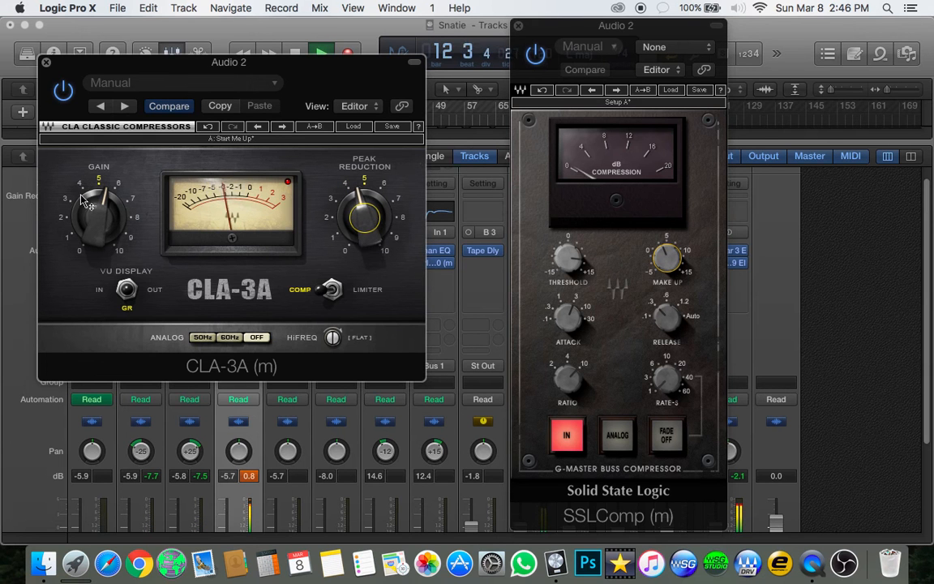
{"action": "left_click_drag", "start_coordinate": [80, 182], "coordinate": [57, 28]}
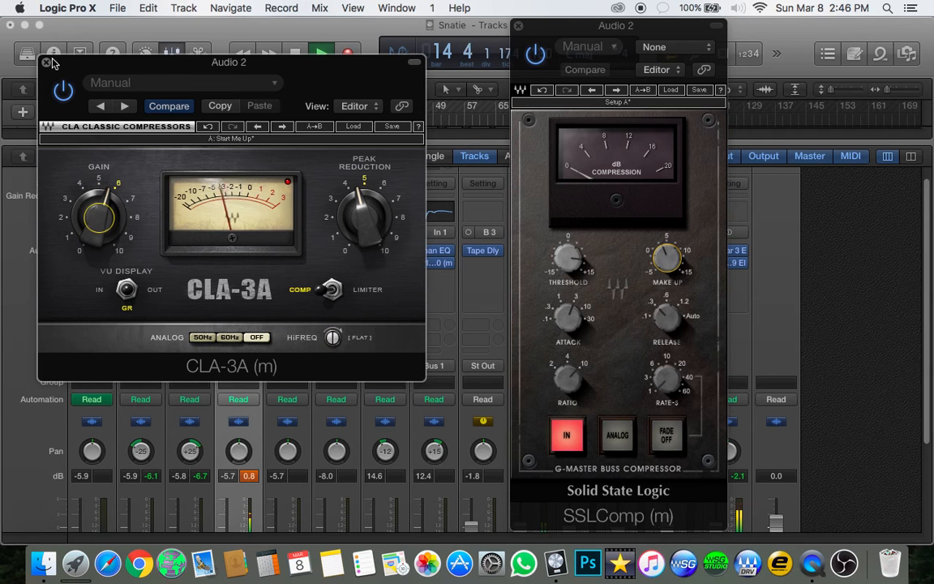
Close the CLA-3A and SSLComp windows and bring the mixer's channel faders and mute buttons into view
{"action": "left_click", "coordinate": [46, 62]}
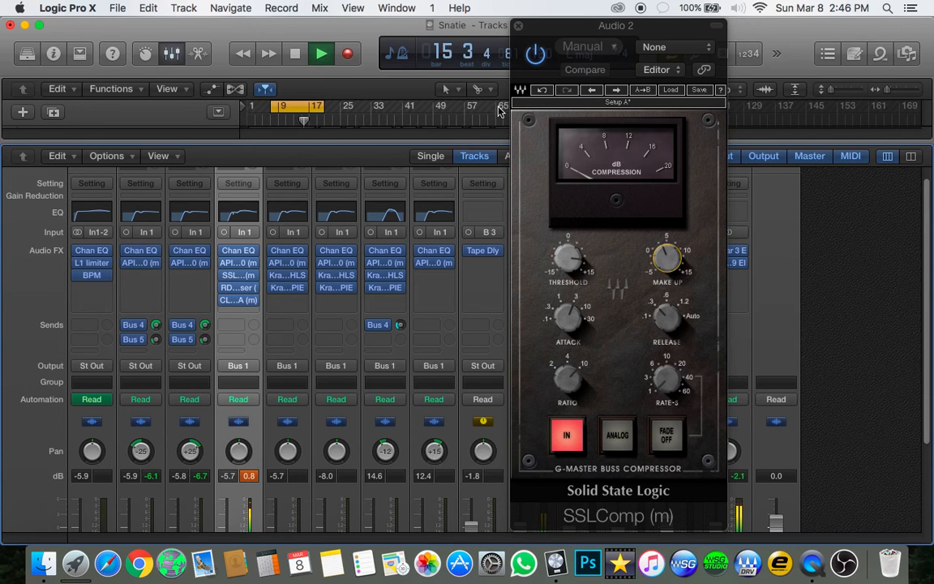
{"action": "left_click", "coordinate": [528, 31]}
{"action": "left_click", "coordinate": [519, 27]}
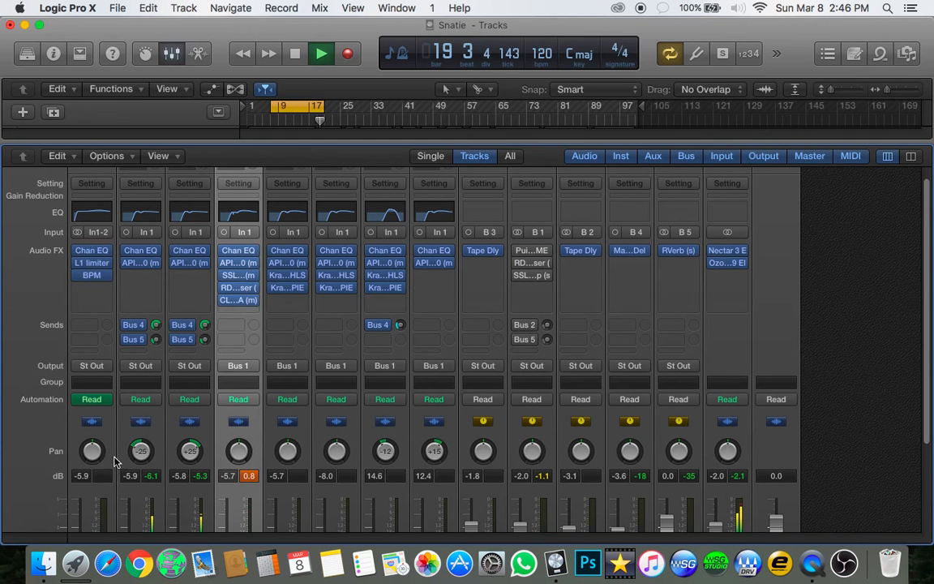
{"action": "scroll", "coordinate": [118, 461], "scroll_direction": "down", "scroll_amount": 5}
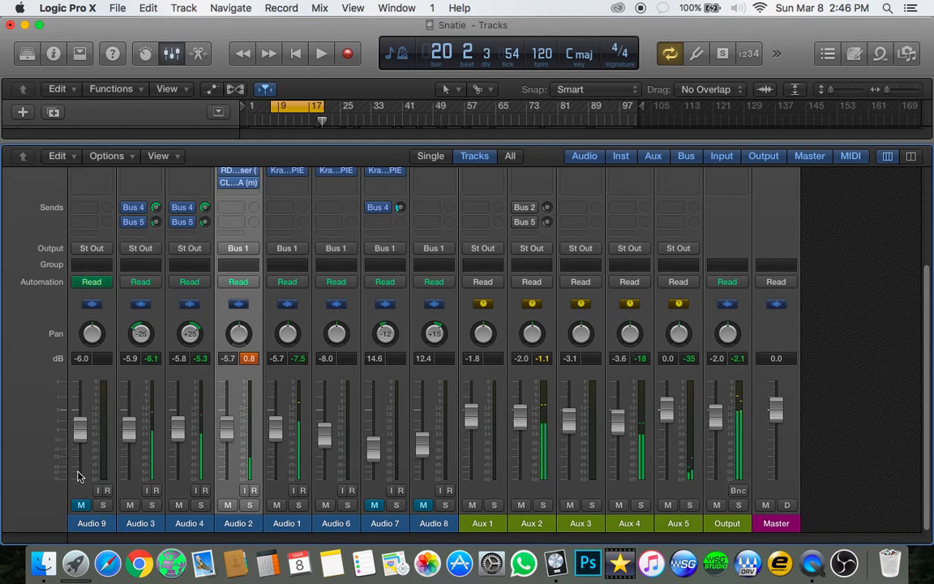